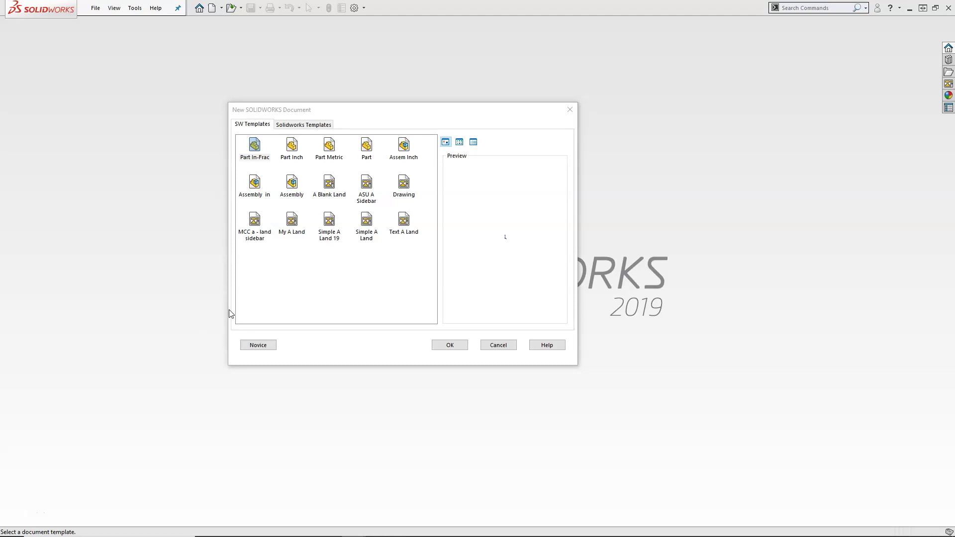
# Start a new Part In-Frac part and draw a corner rectangle from the origin on the Front plane.
pyautogui.doubleClick(255, 147)
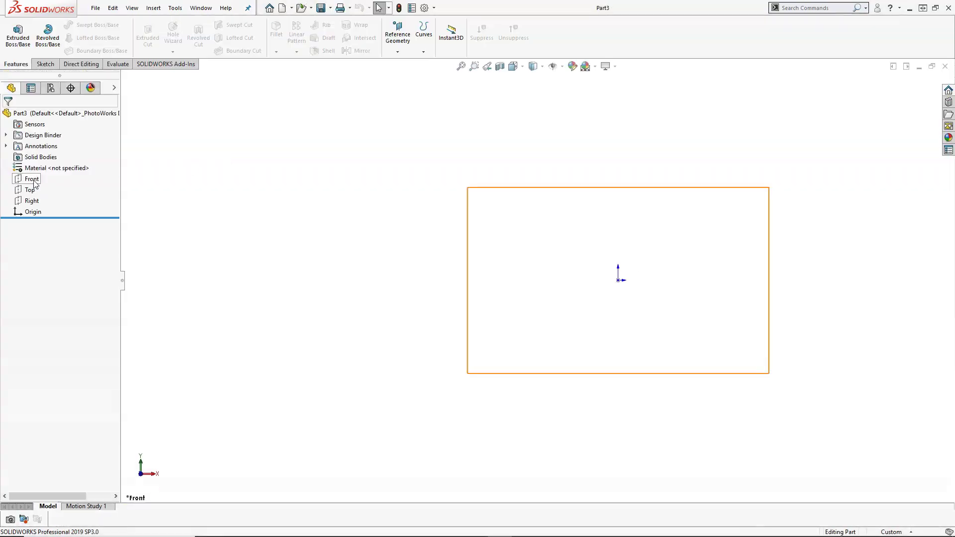
pyautogui.click(32, 179)
pyautogui.click(48, 165)
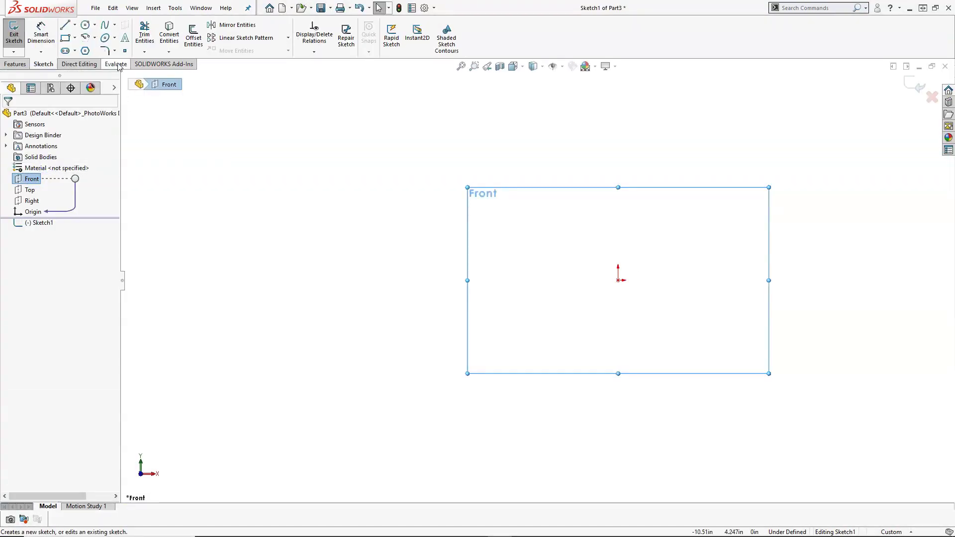
pyautogui.click(67, 38)
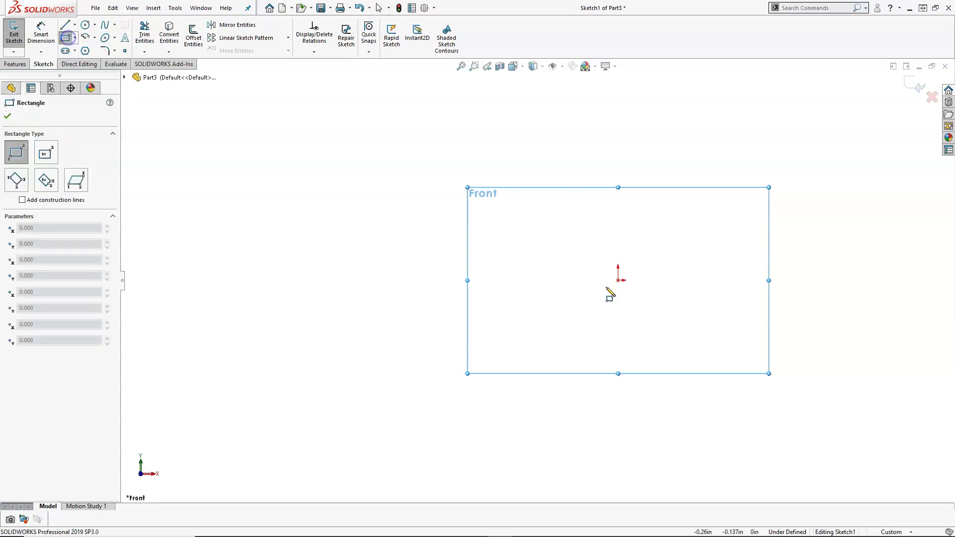
pyautogui.click(619, 281)
pyautogui.click(726, 353)
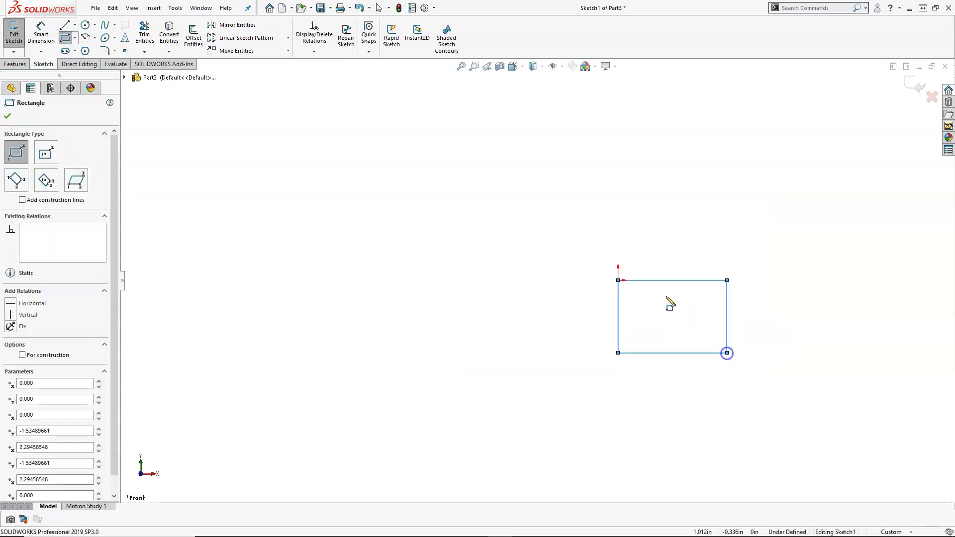
# Dimension the rectangle 1.000 tall and 1.500 wide to fully define the sketch.
pyautogui.rightClick(667, 297)
pyautogui.click(765, 283)
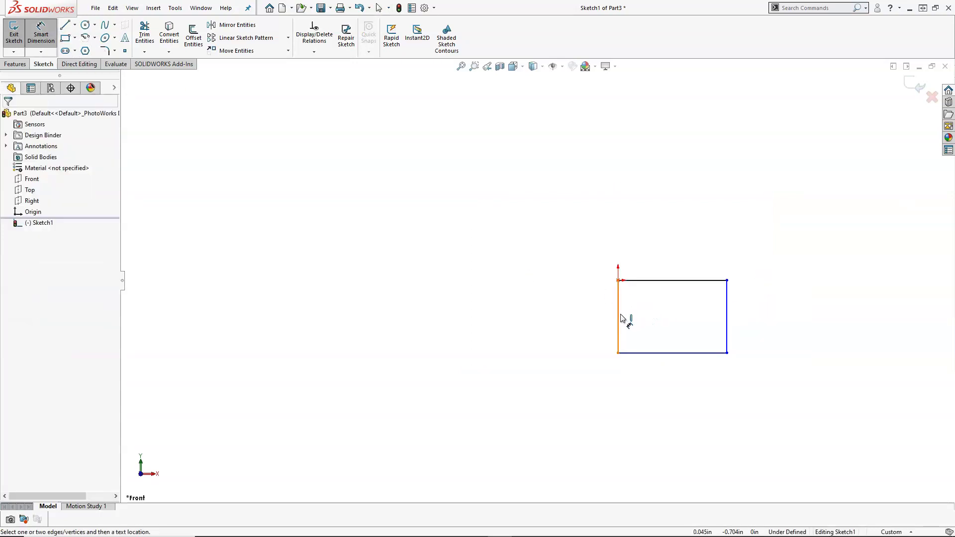
pyautogui.click(619, 319)
pyautogui.click(549, 312)
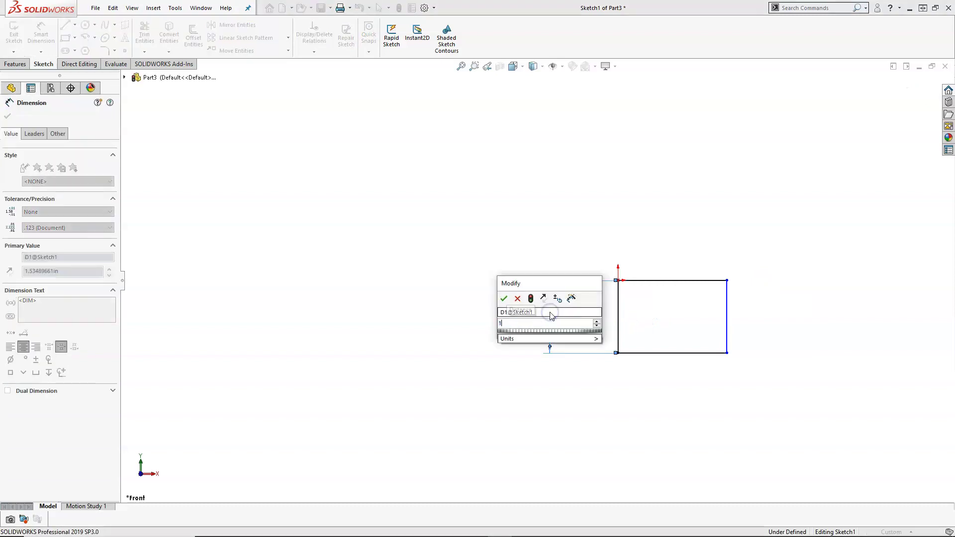
pyautogui.write('1')
pyautogui.press('Return')
pyautogui.click(688, 284)
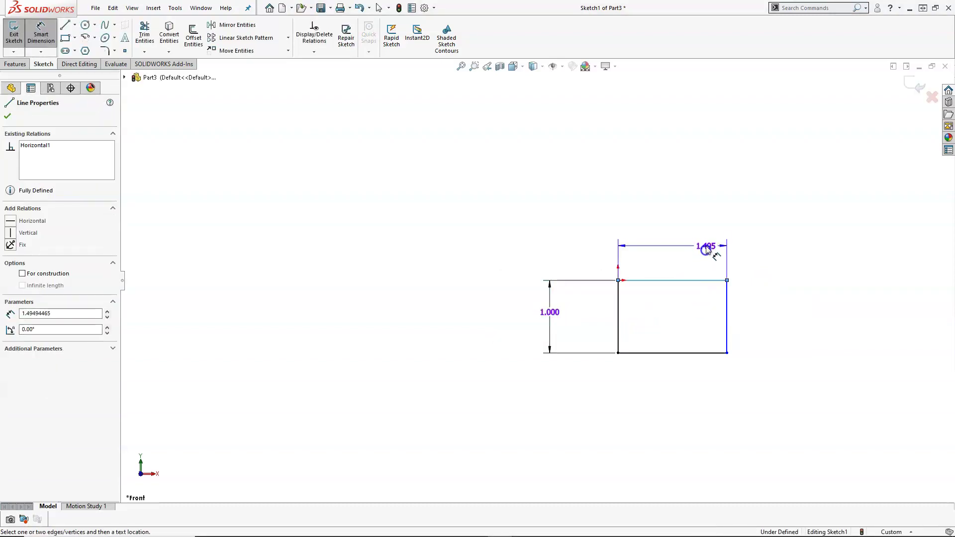
pyautogui.click(693, 243)
pyautogui.write('1.5')
pyautogui.press('Return')
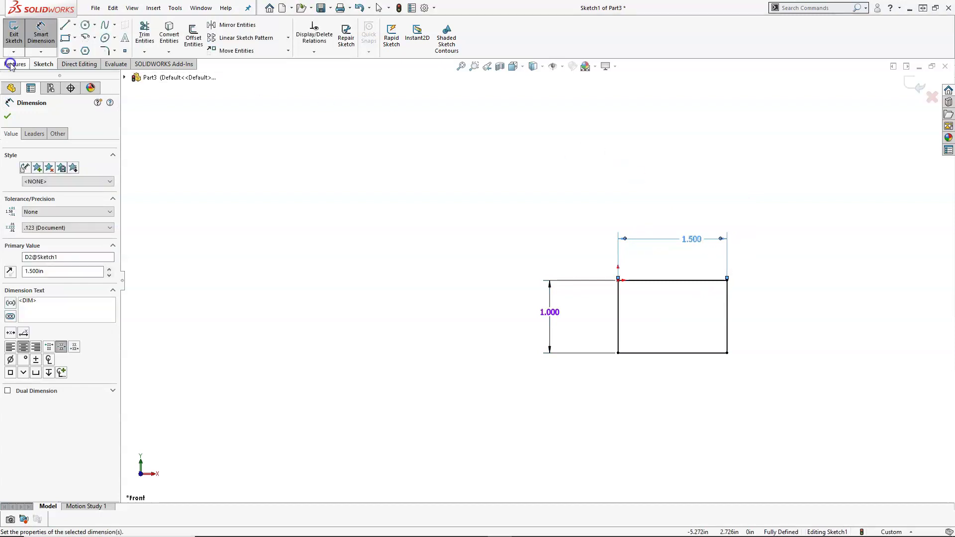
pyautogui.click(13, 64)
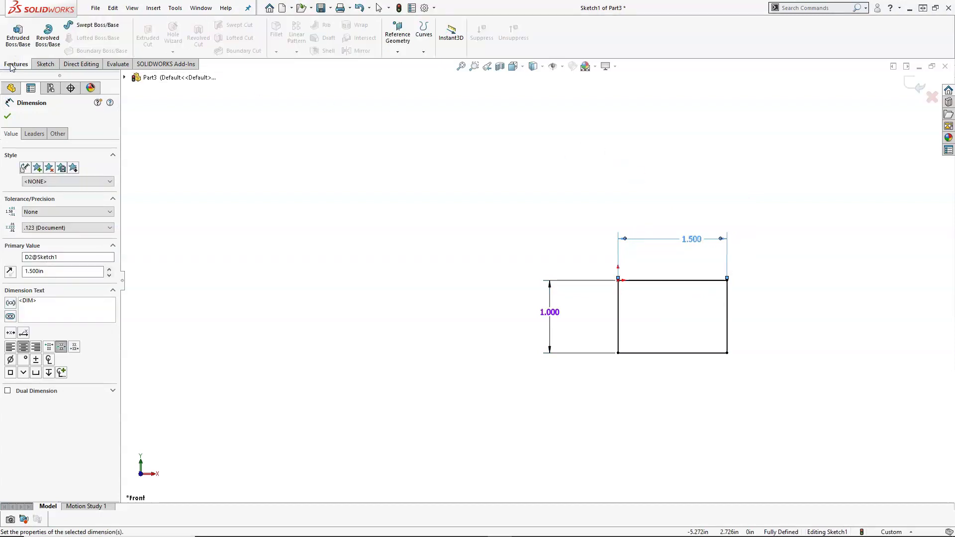
# Extrude the rectangle in the reversed direction 1.000 in deep into a solid block.
pyautogui.click(18, 34)
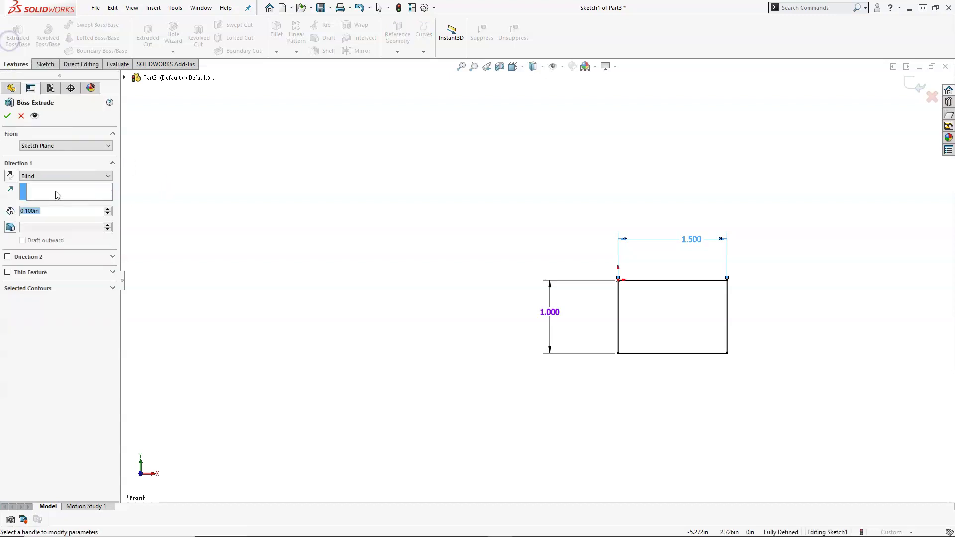
pyautogui.click(11, 177)
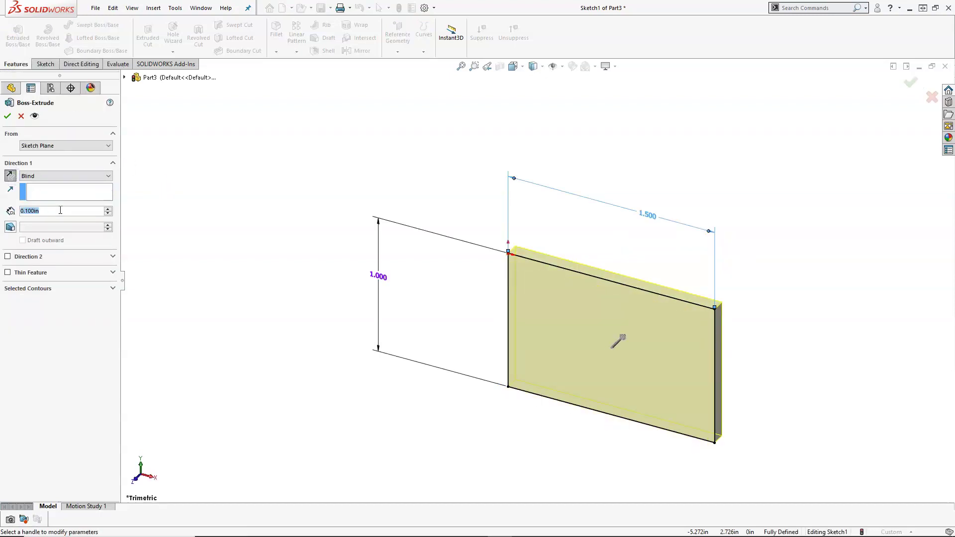
pyautogui.write('1')
pyautogui.press('Return')
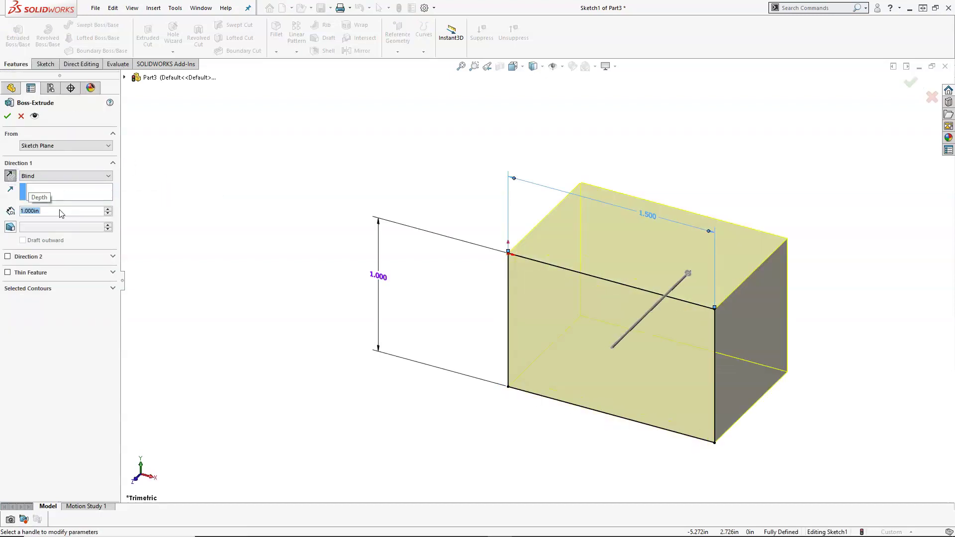
pyautogui.click(7, 116)
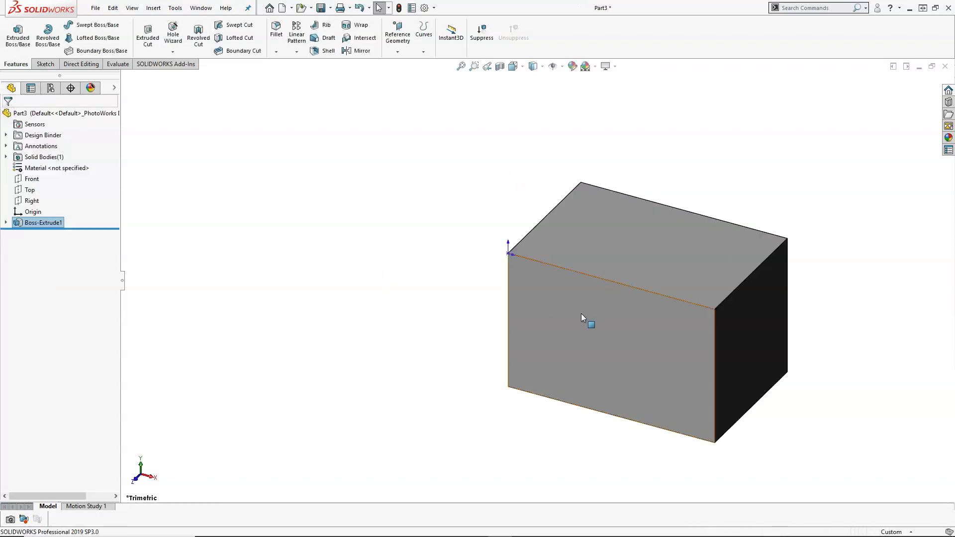
# Specify a 1/4-20 Tapped hole with custom sizing, thread class 2B and Up To Next end condition.
pyautogui.click(581, 314)
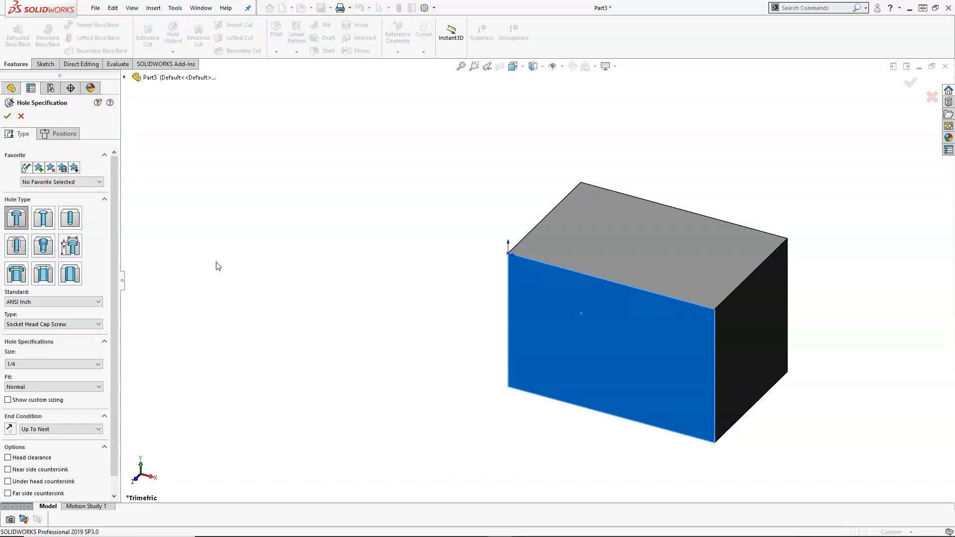
pyautogui.click(24, 247)
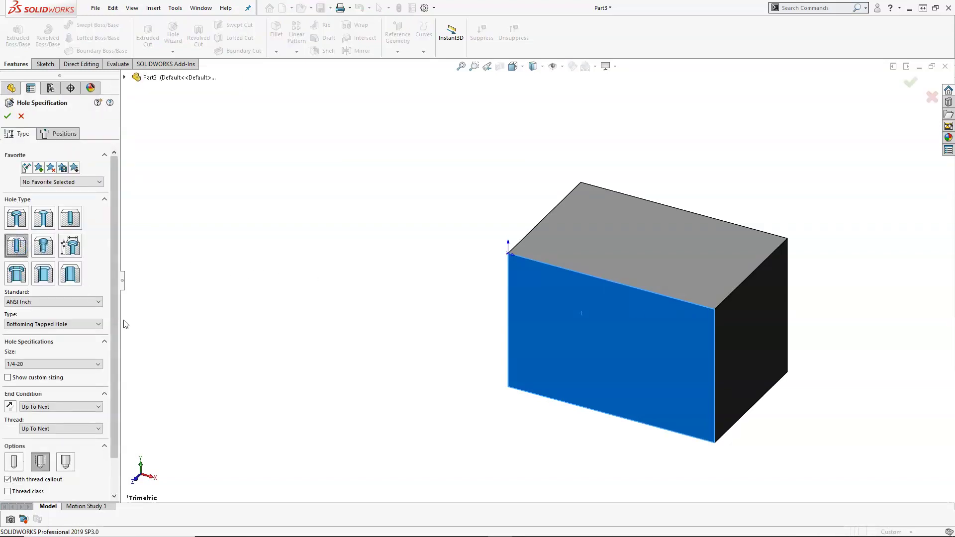
pyautogui.moveTo(116, 330); pyautogui.dragTo(118, 363)
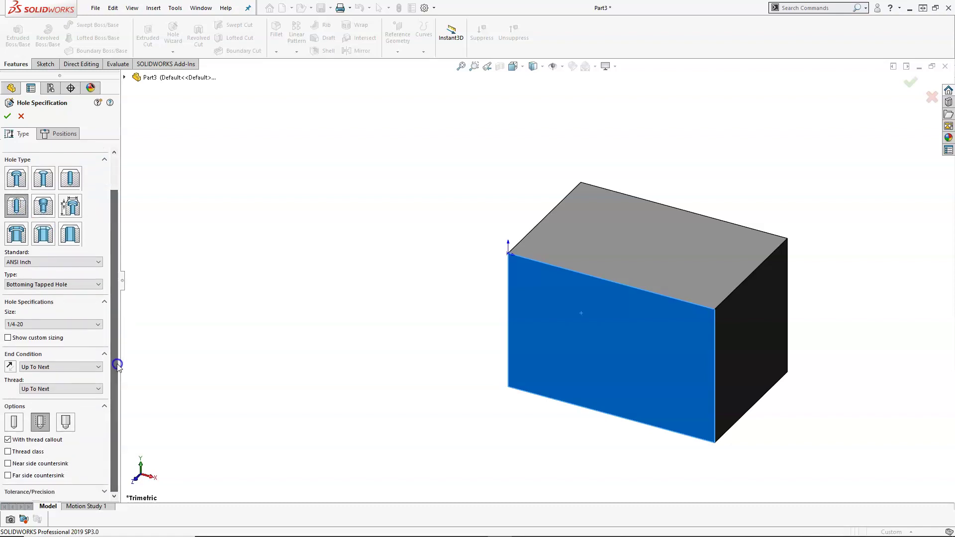
pyautogui.click(73, 285)
pyautogui.click(57, 307)
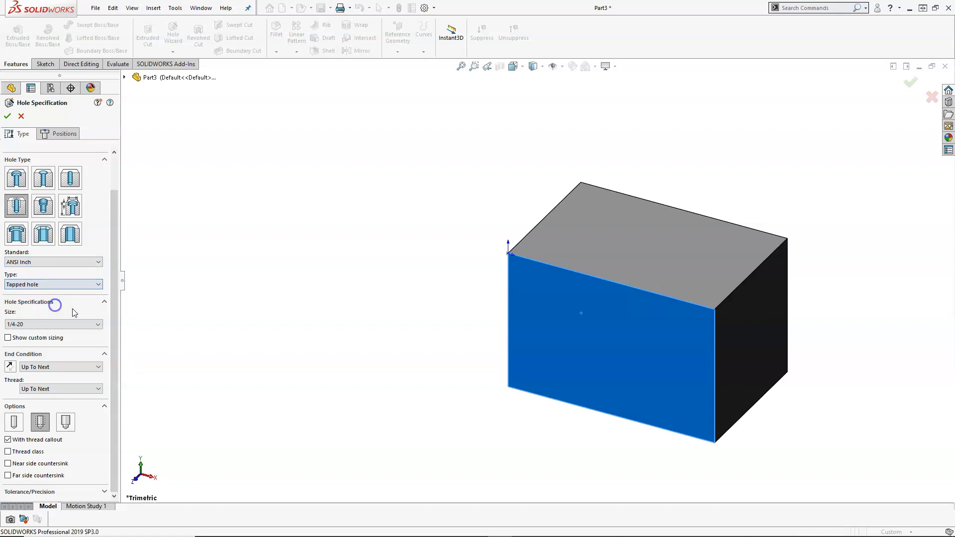
pyautogui.click(18, 337)
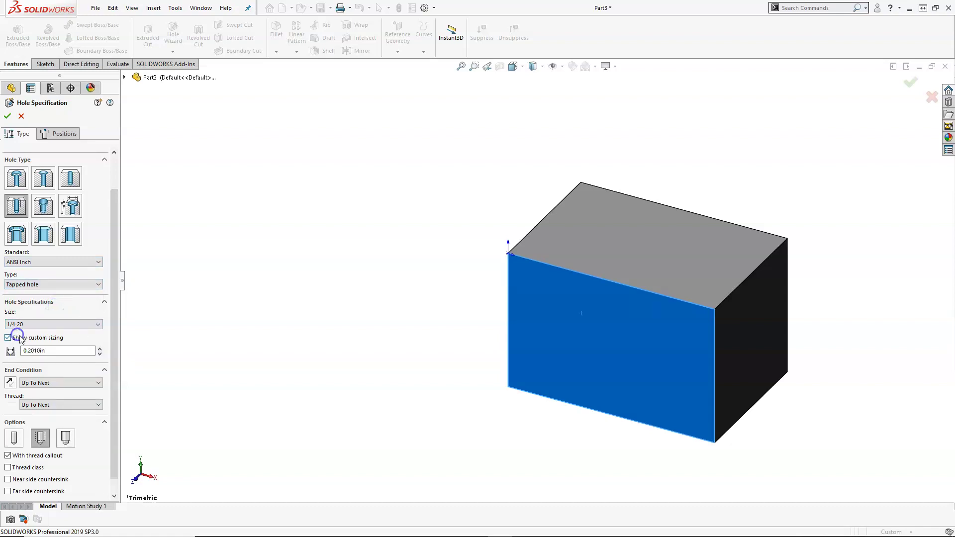
pyautogui.scroll(-1, 115, 333)
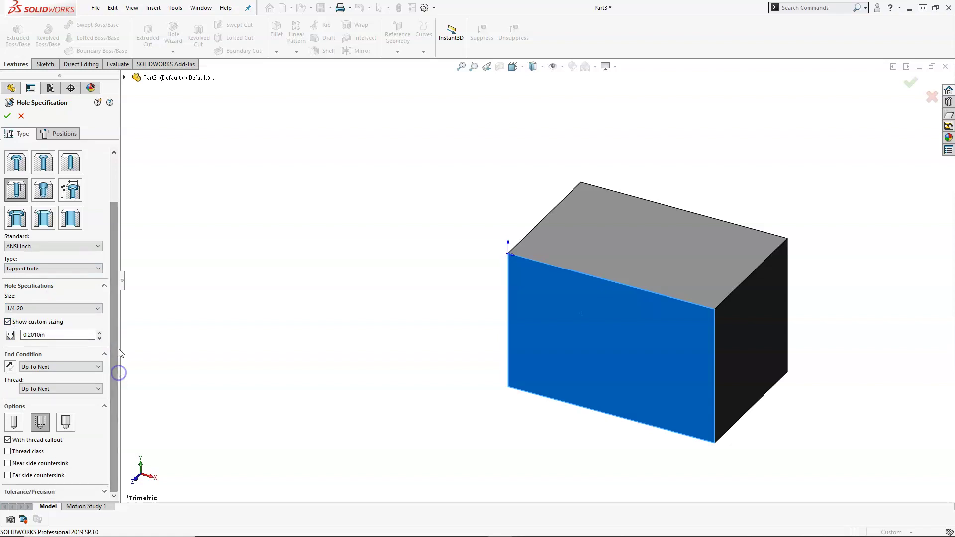
pyautogui.click(9, 452)
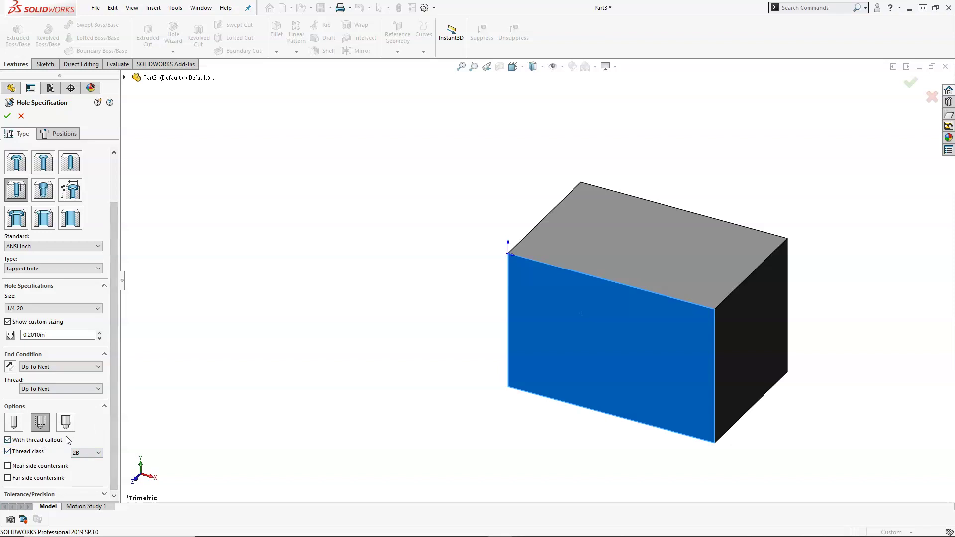
pyautogui.click(66, 367)
pyautogui.click(64, 367)
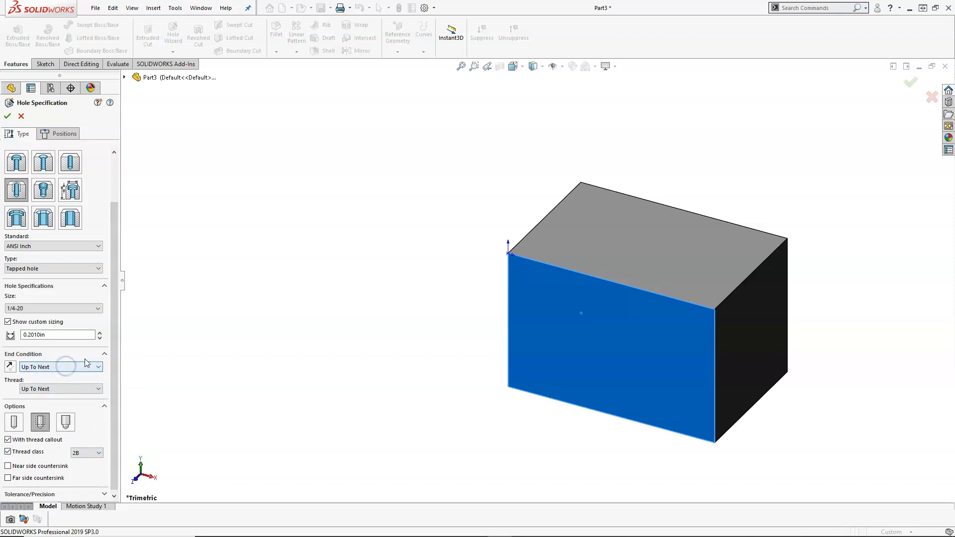
# Place the tapped hole near the front face's upper-left corner and create it.
pyautogui.click(65, 133)
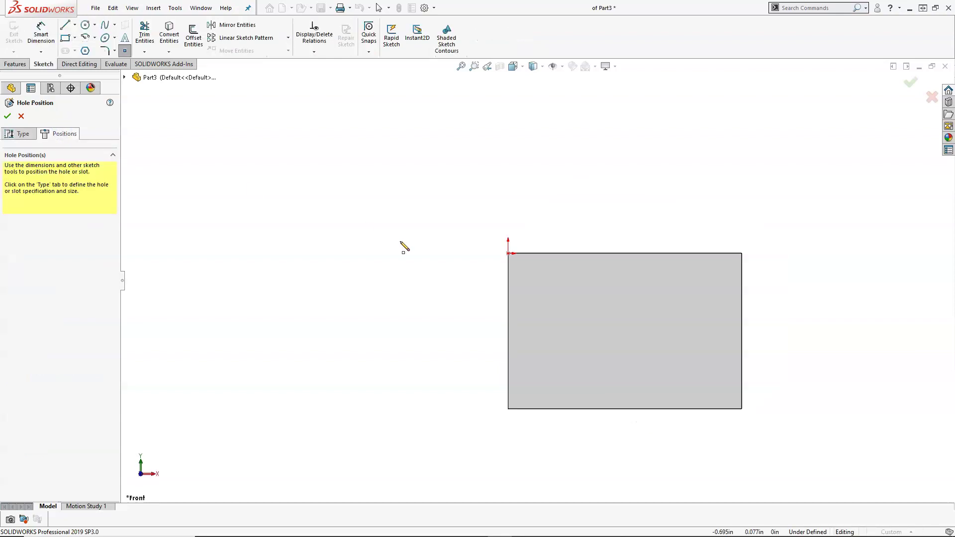
pyautogui.click(520, 270)
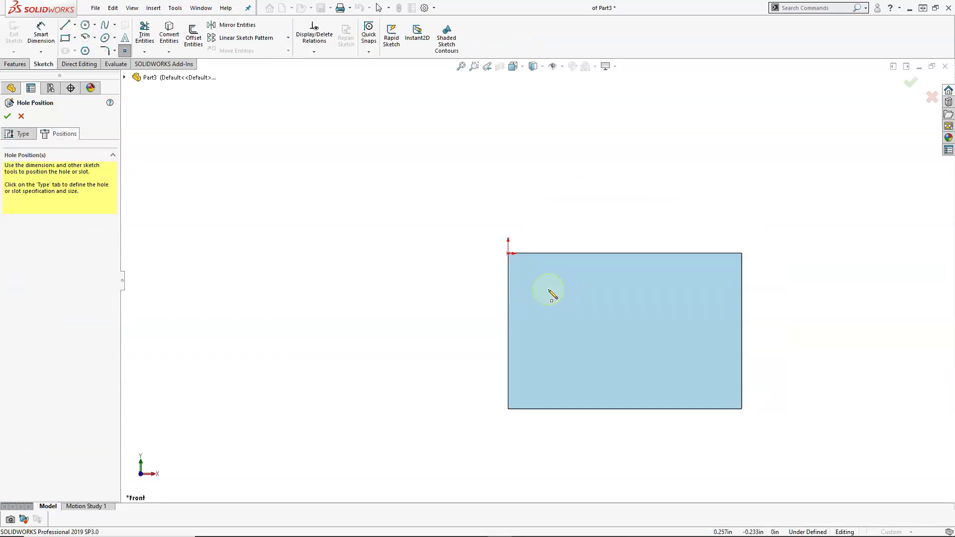
pyautogui.click(548, 289)
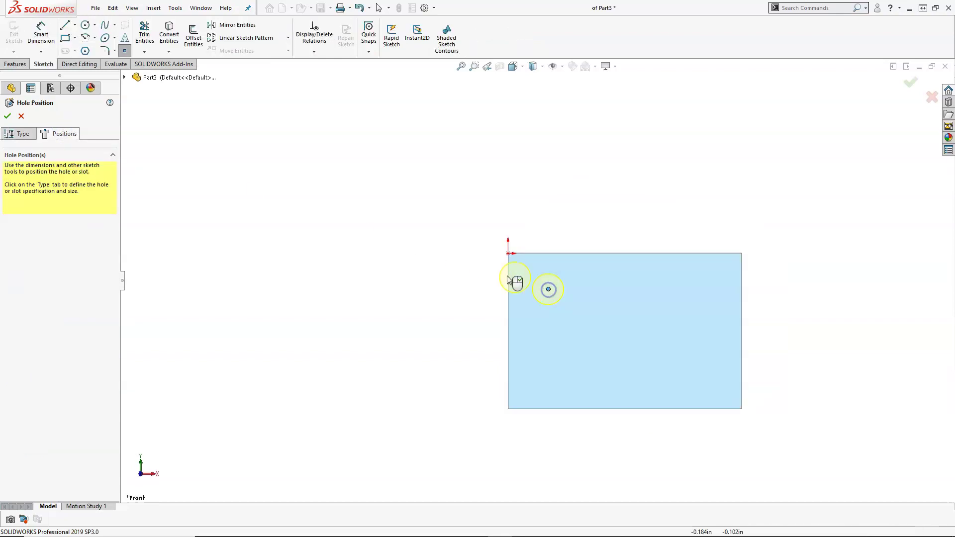
pyautogui.click(8, 118)
# Add a Through All 1/4-20 tapped hole mid-face, level with the first hole.
pyautogui.click(622, 314)
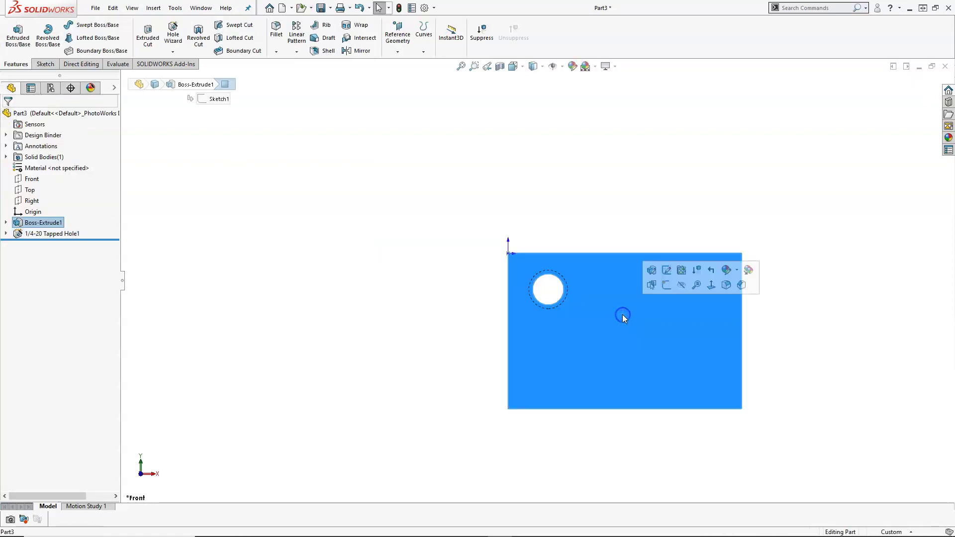
pyautogui.press('s')
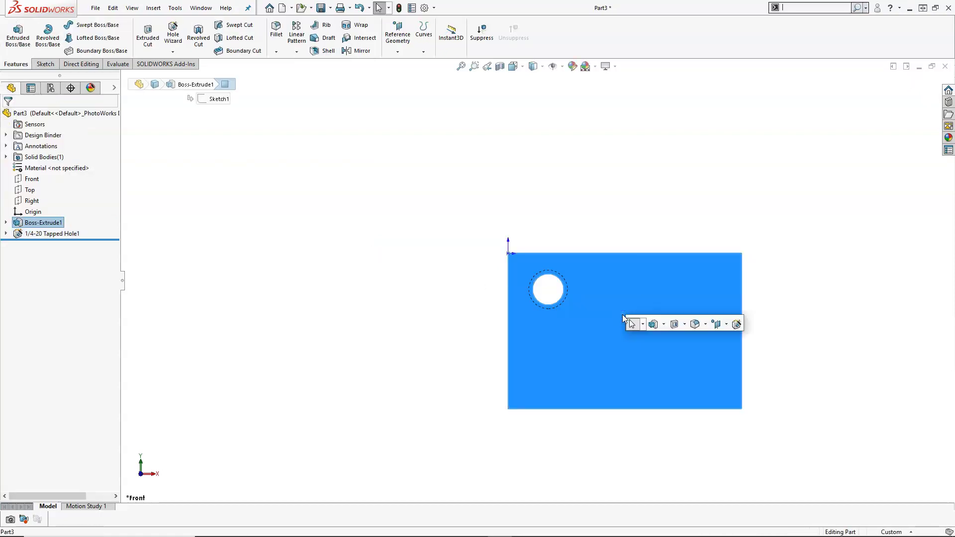
pyautogui.click(737, 324)
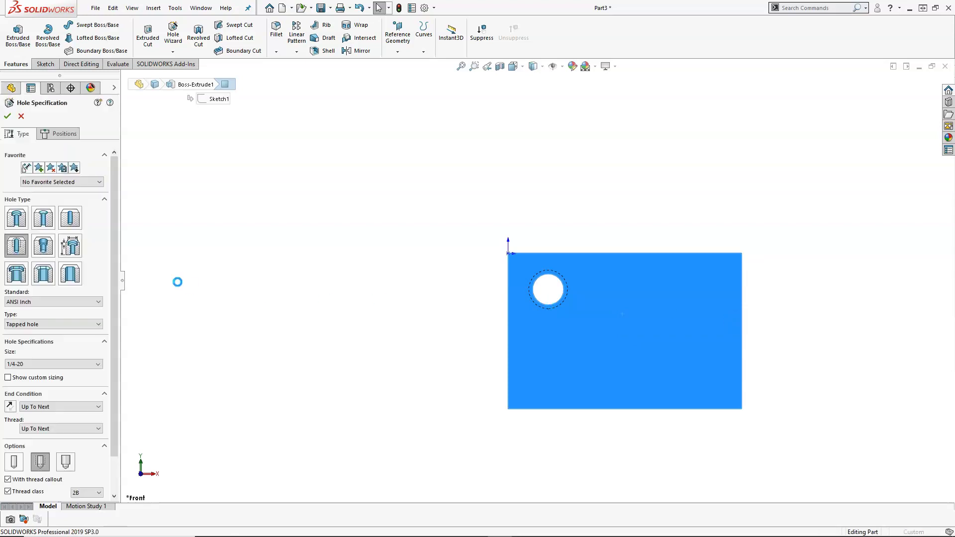
pyautogui.click(52, 405)
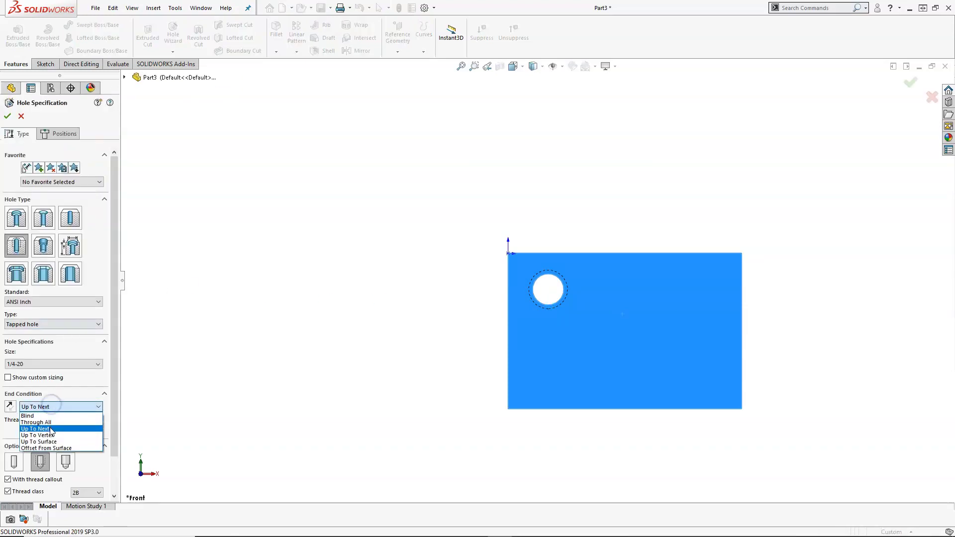
pyautogui.click(51, 427)
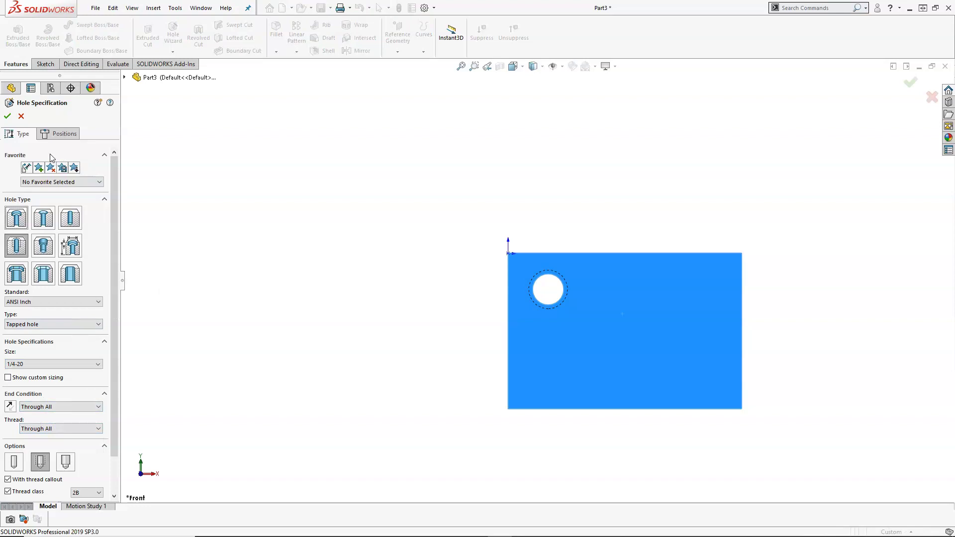
pyautogui.click(48, 133)
pyautogui.click(629, 285)
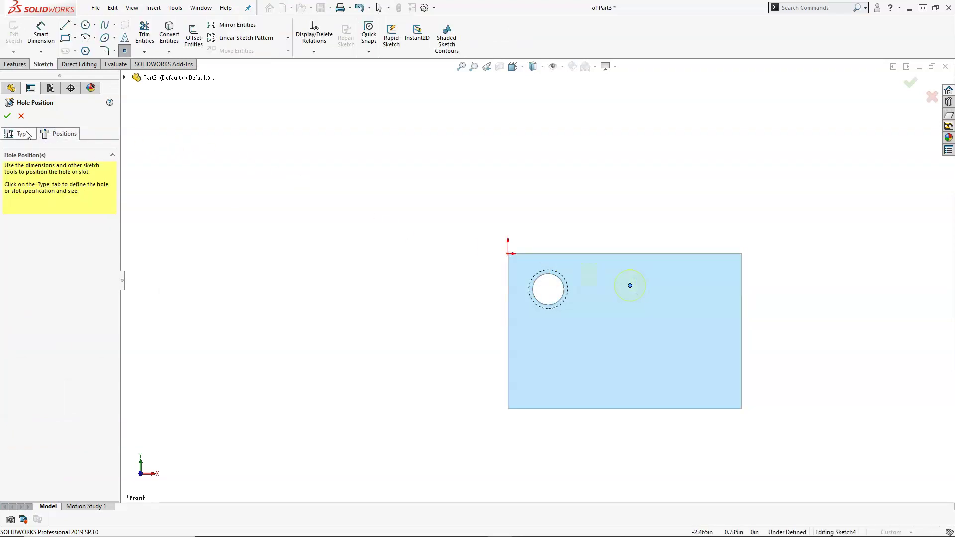
pyautogui.click(7, 116)
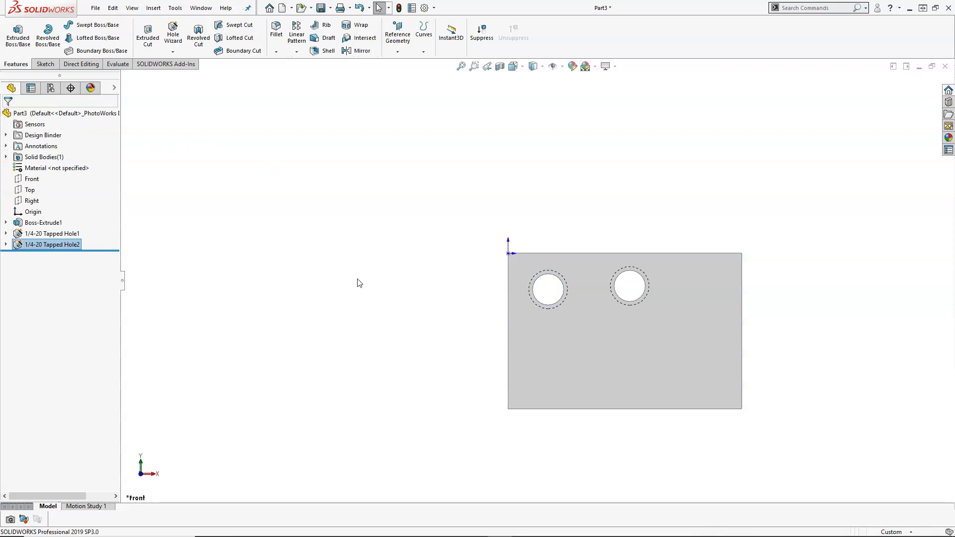
# Start a Blind 1/4-20 tapped hole, 0.750in deep with 0.500in thread, near the upper right.
pyautogui.click(701, 300)
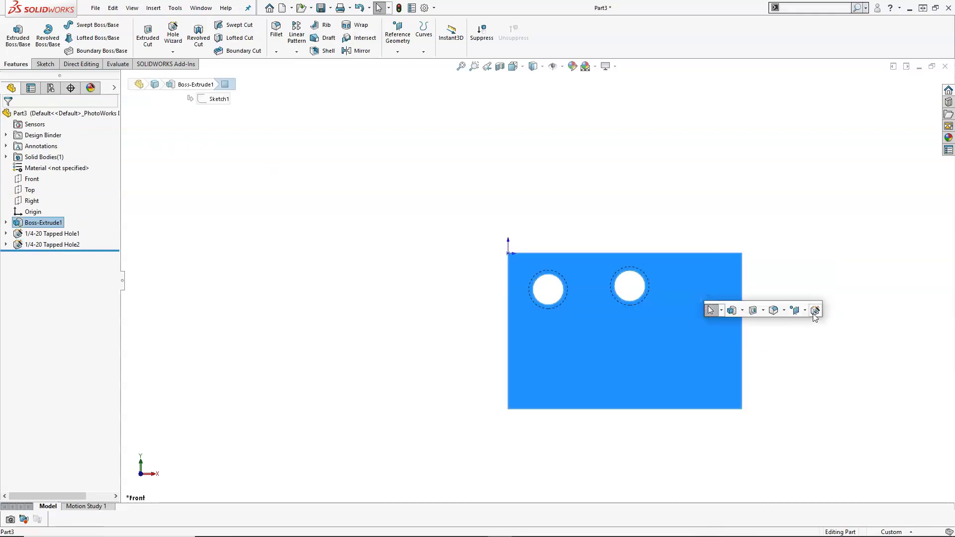
pyautogui.press('Return')
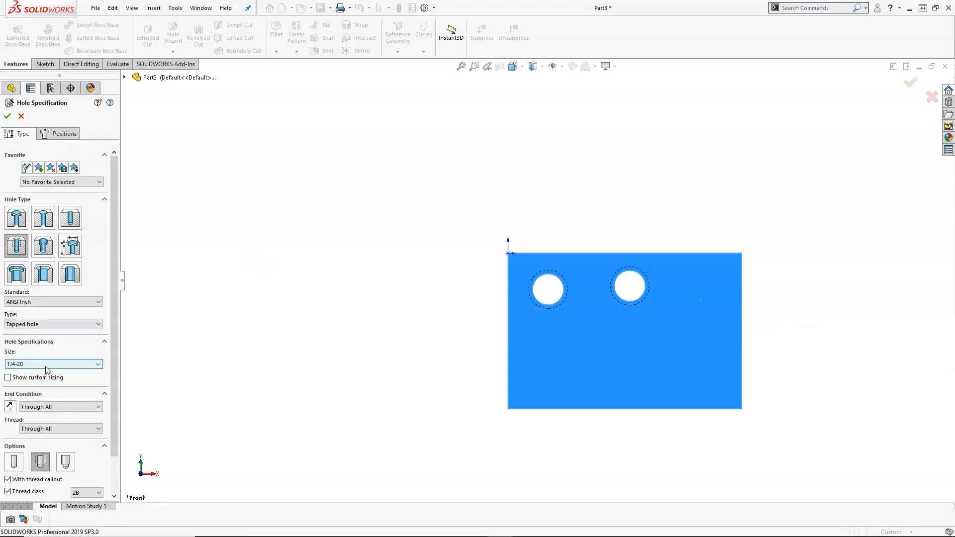
pyautogui.click(55, 408)
pyautogui.click(42, 414)
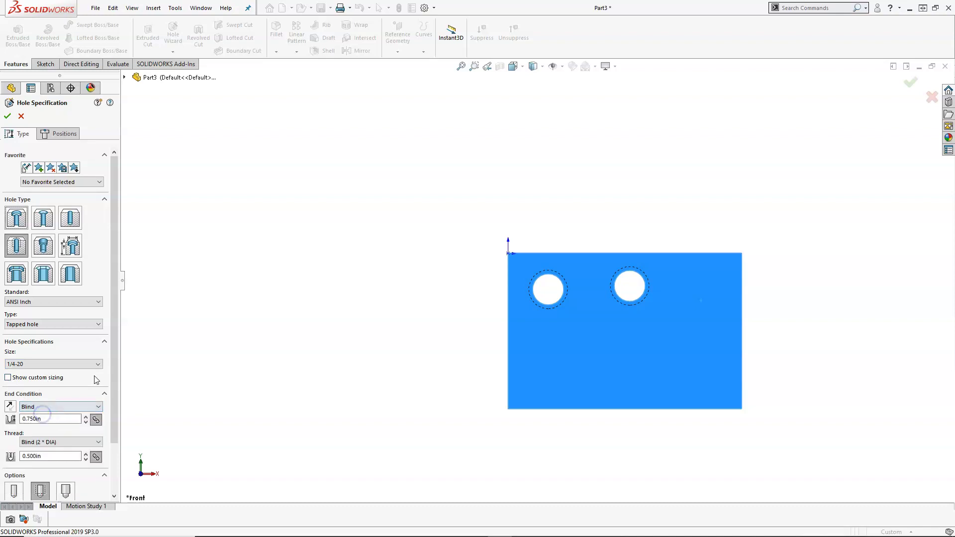
pyautogui.scroll(-3, 113, 368)
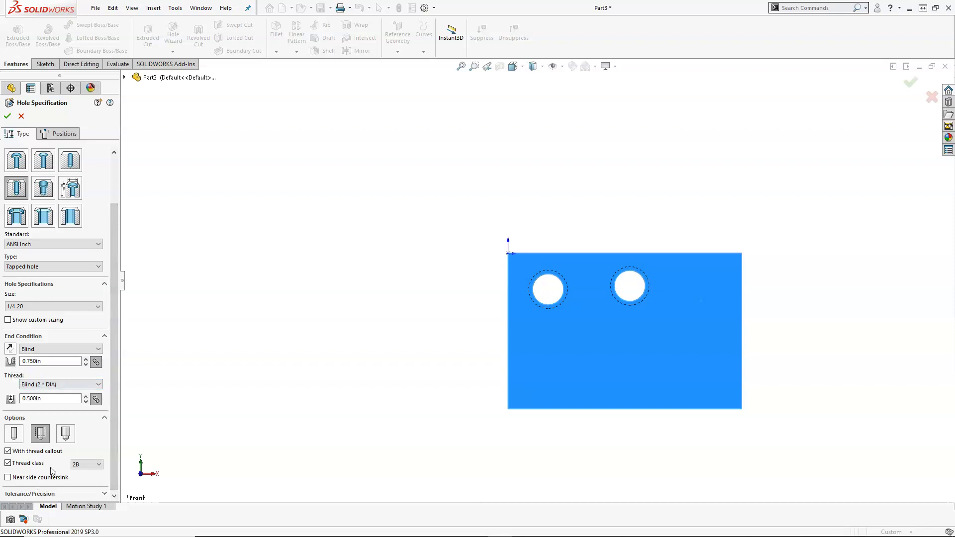
pyautogui.moveTo(110, 323); pyautogui.dragTo(111, 229)
pyautogui.click(50, 134)
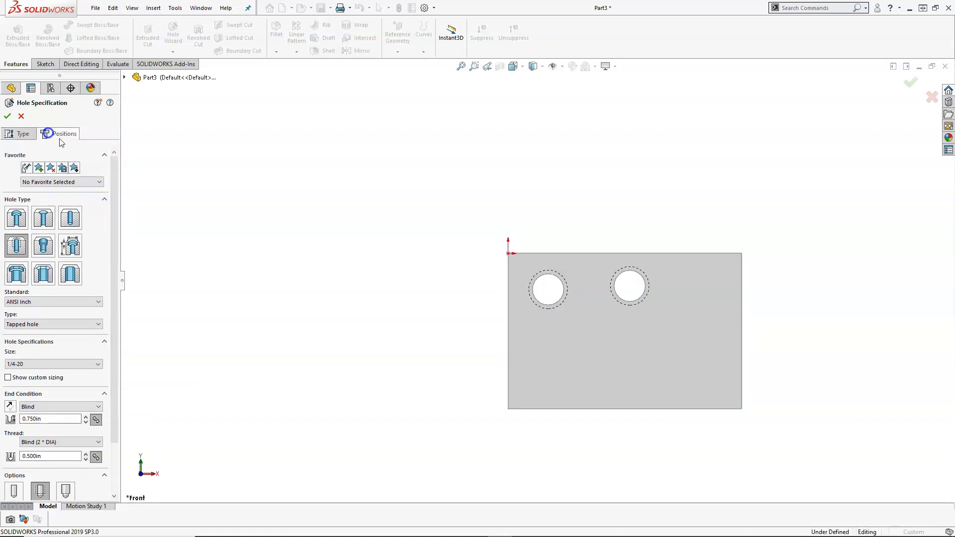
pyautogui.click(704, 286)
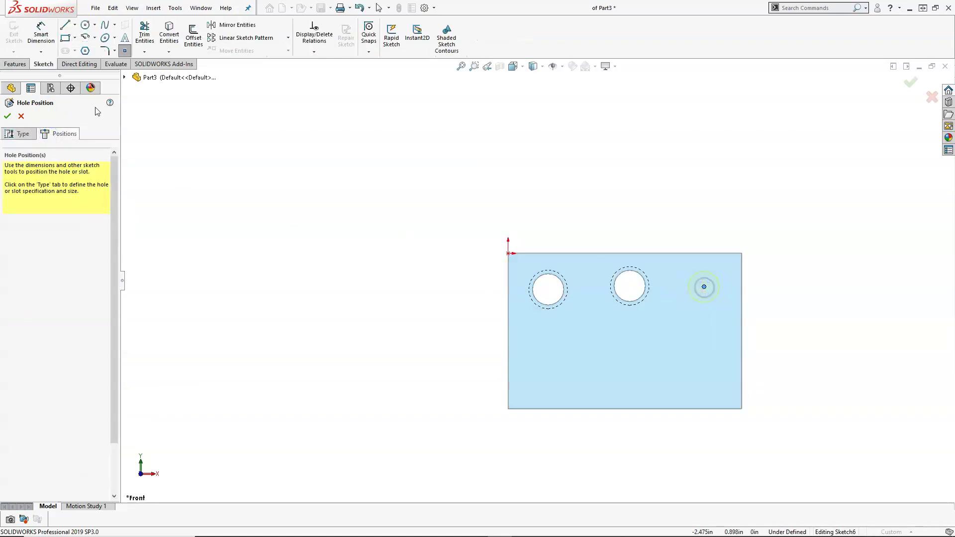
# Finish the third tapped hole and start a new hole on the block's front face.
pyautogui.click(7, 117)
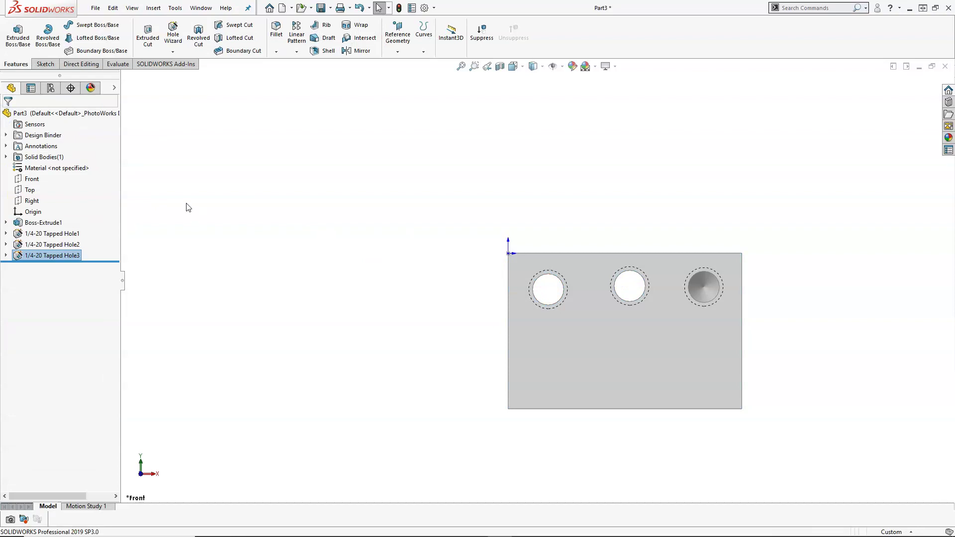
pyautogui.click(558, 360)
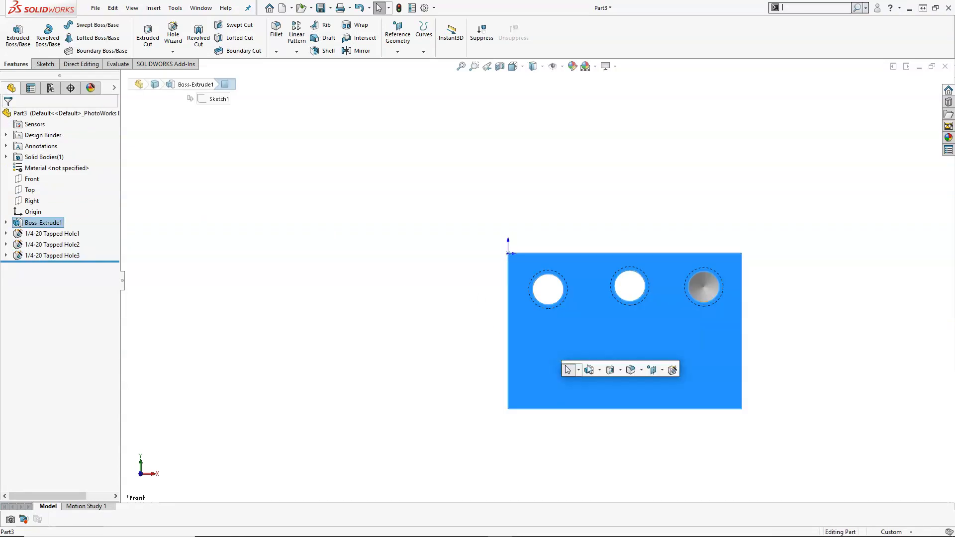
pyautogui.click(672, 370)
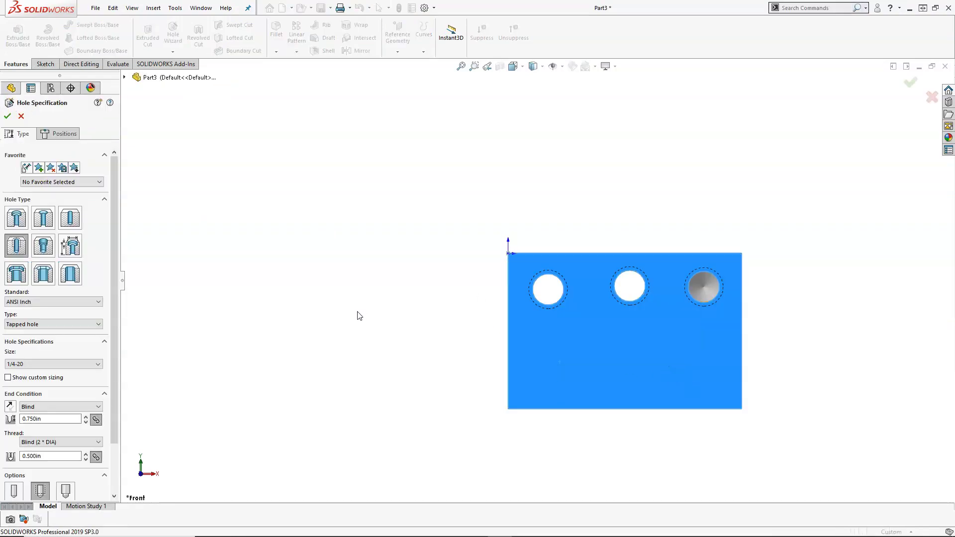
# Make it a Counterbore for a 1/4 Socket Head Cap Screw with a custom 0.41 counterbore diameter.
pyautogui.click(18, 222)
pyautogui.click(50, 324)
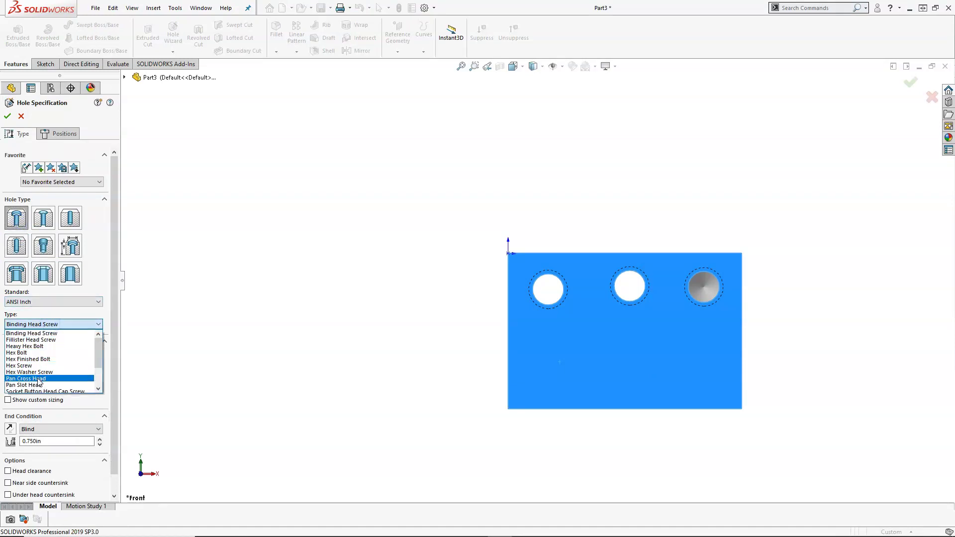
pyautogui.scroll(-1, 40, 383)
pyautogui.scroll(-1, 40, 381)
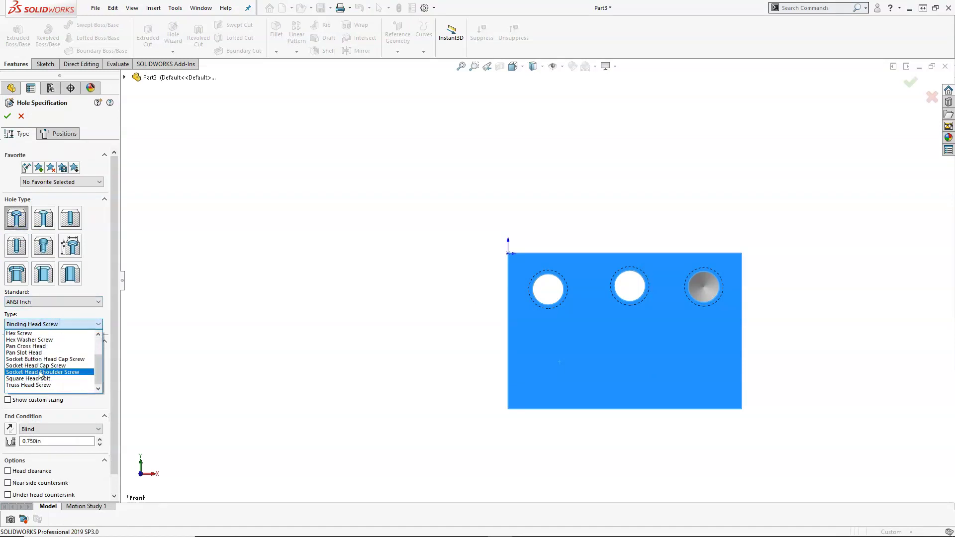
pyautogui.click(40, 365)
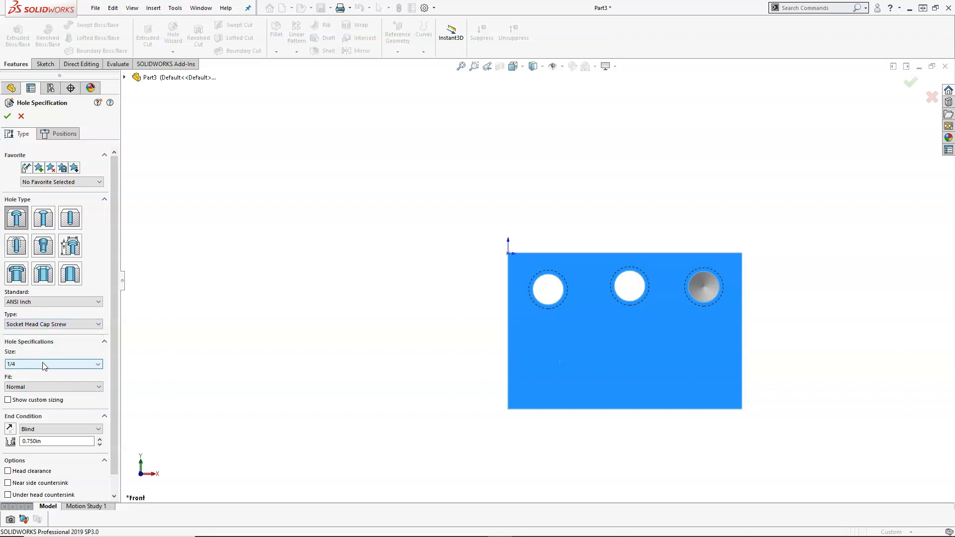
pyautogui.click(8, 400)
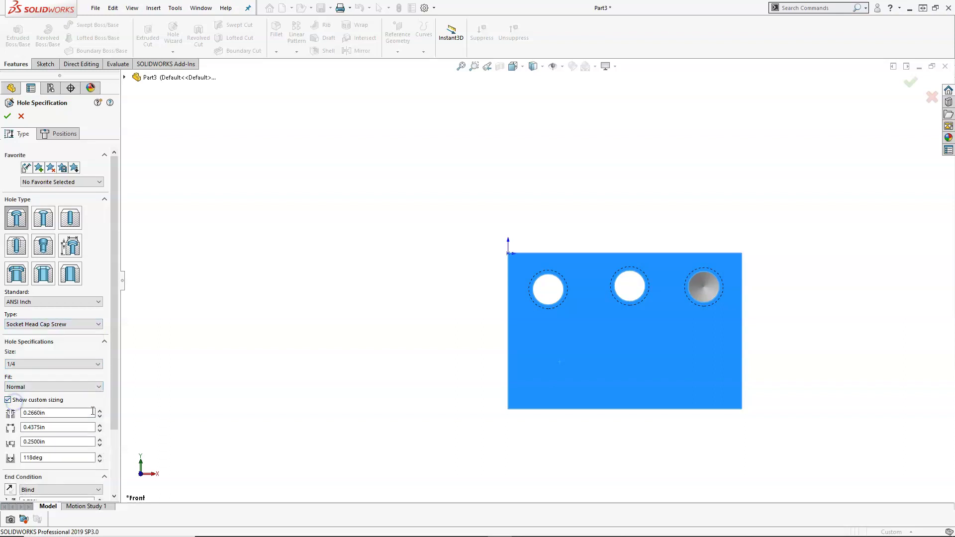
pyautogui.moveTo(116, 383); pyautogui.dragTo(112, 459)
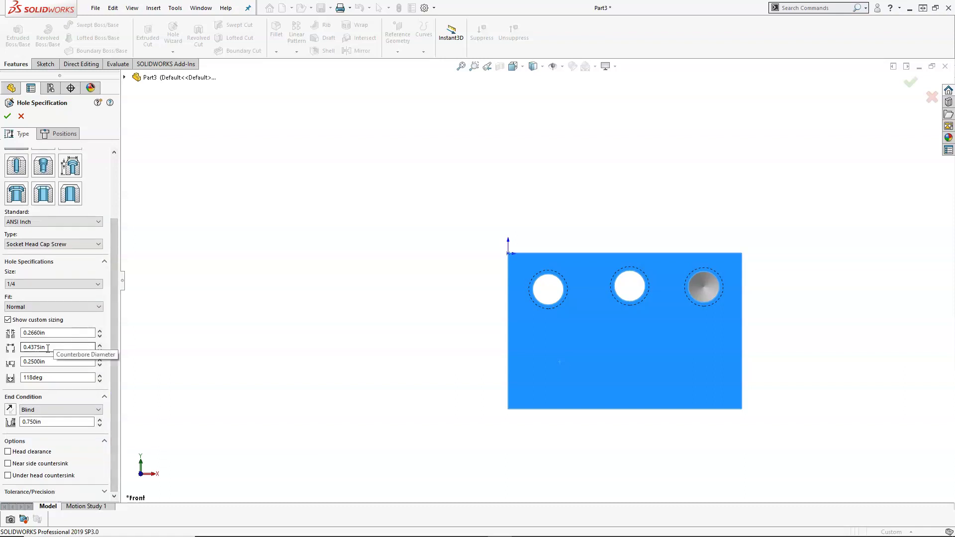
pyautogui.moveTo(32, 348); pyautogui.dragTo(80, 349)
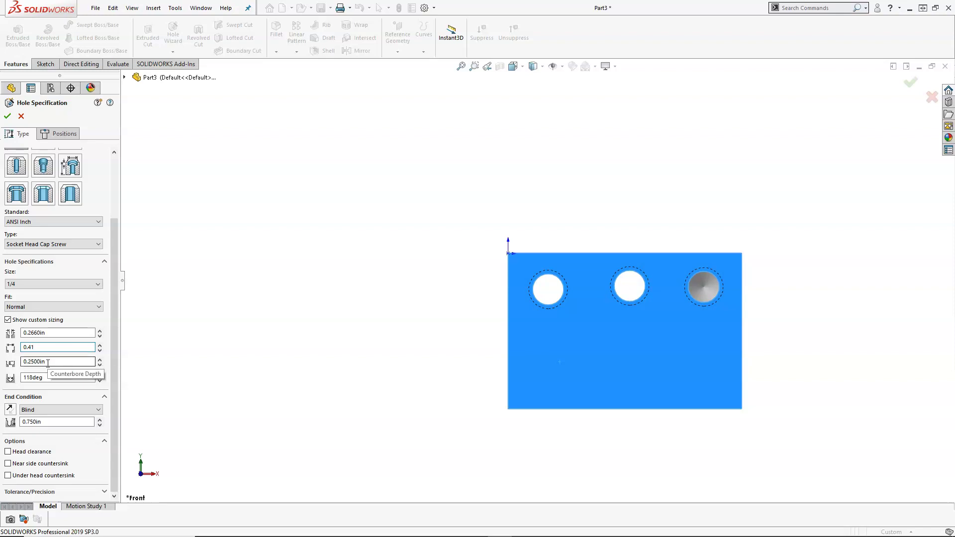
# Commit the 0.4100in counterbore diameter and turn on a 0.010in head clearance.
pyautogui.click(110, 393)
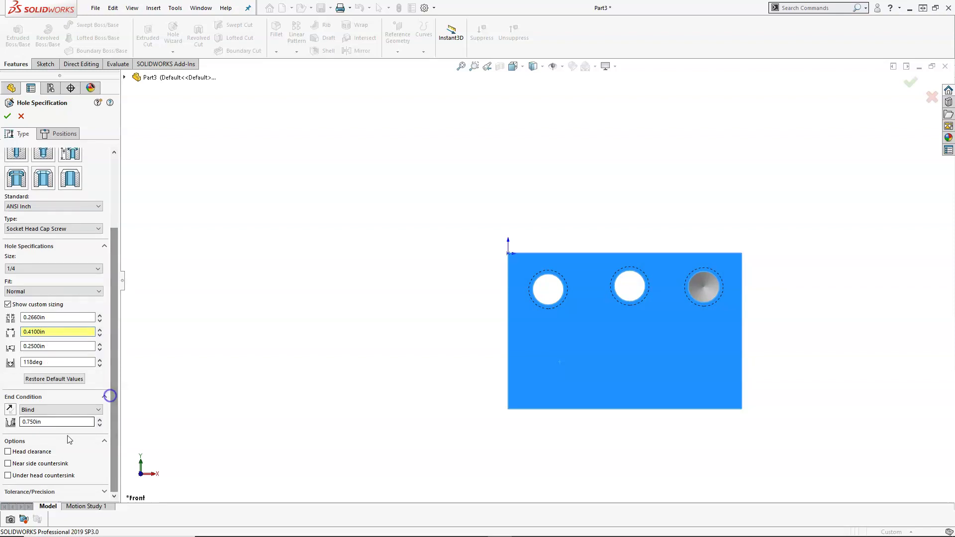
pyautogui.click(10, 452)
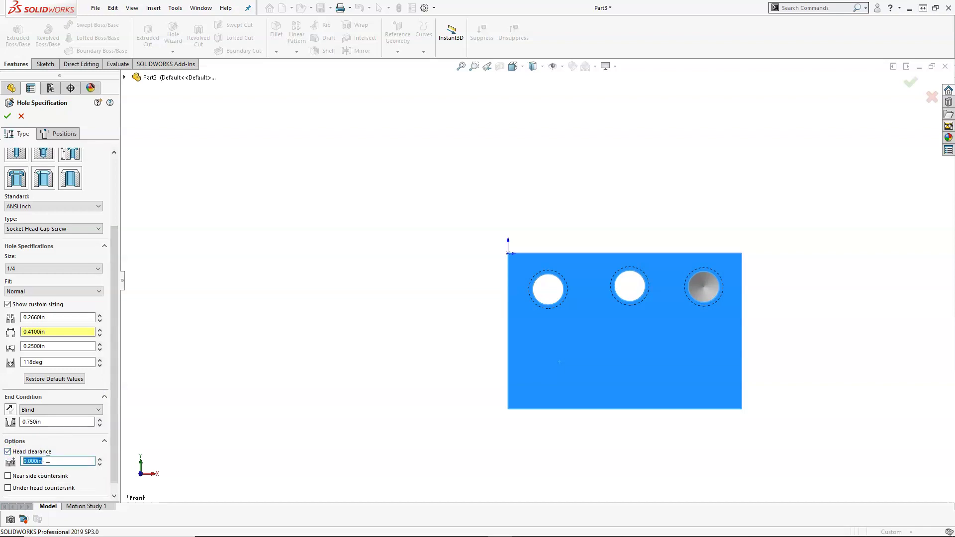
pyautogui.write('.01')
pyautogui.press('Tab')
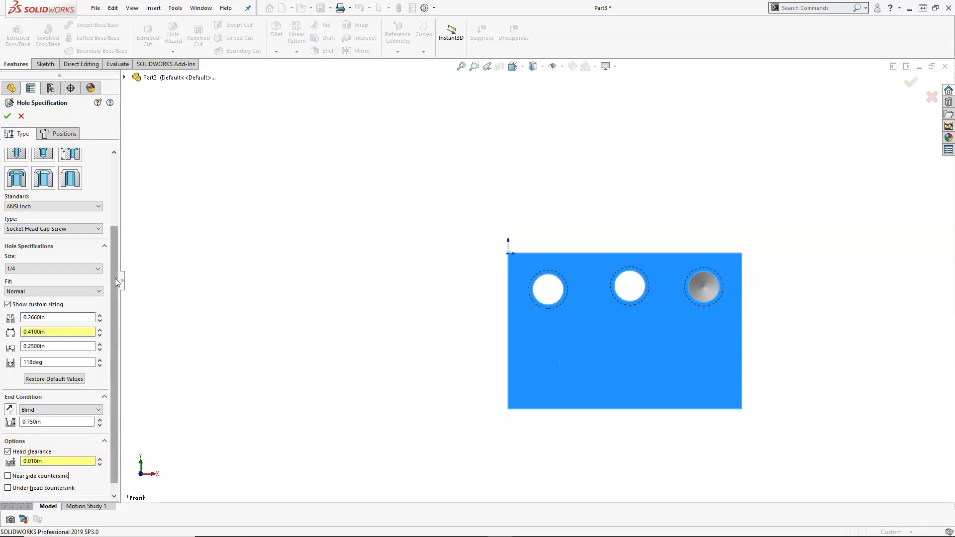
pyautogui.moveTo(115, 276); pyautogui.dragTo(112, 185)
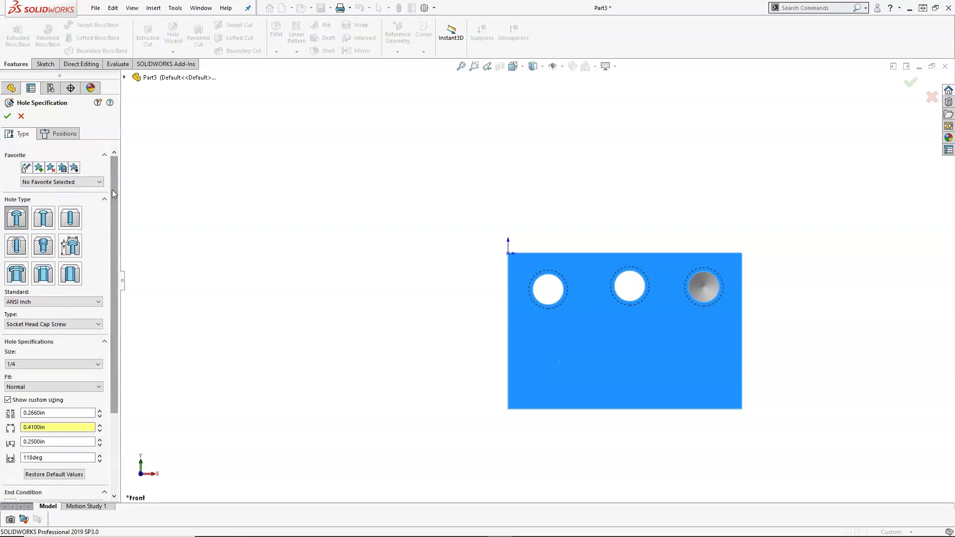
# Save the counterbore settings as favorite 'CBORE for 250 SHCS small head clear', confirming the update.
pyautogui.click(39, 169)
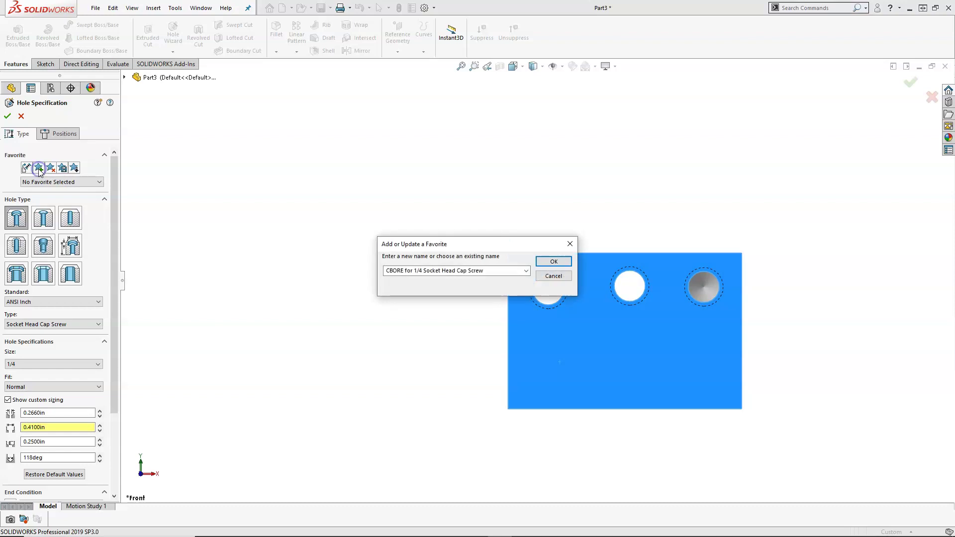
pyautogui.click(416, 272)
pyautogui.moveTo(415, 271); pyautogui.dragTo(522, 271)
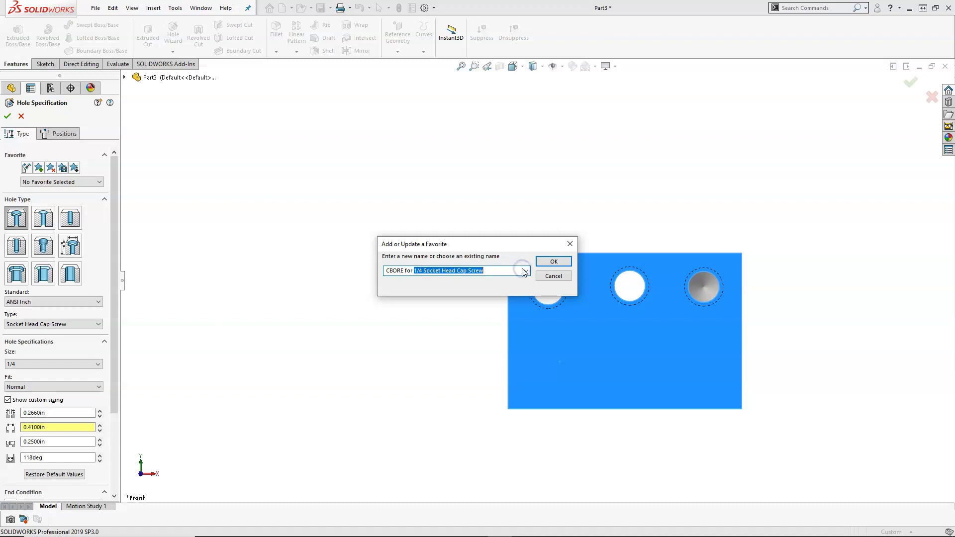
pyautogui.write('250')
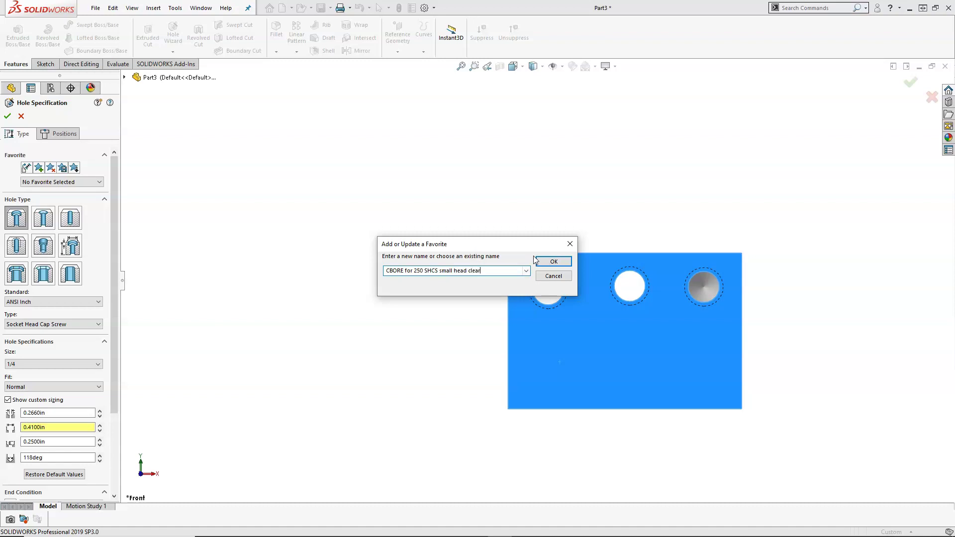
pyautogui.click(551, 262)
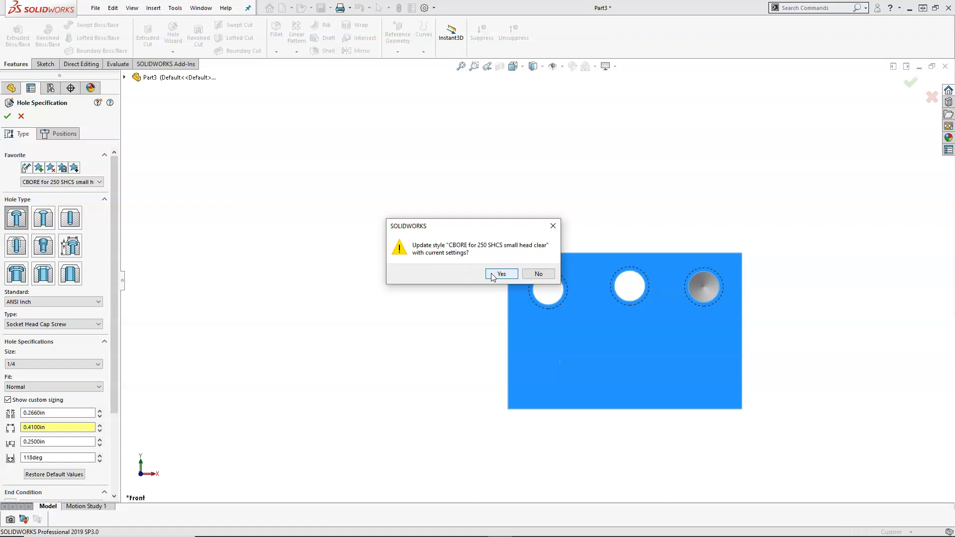
pyautogui.click(495, 274)
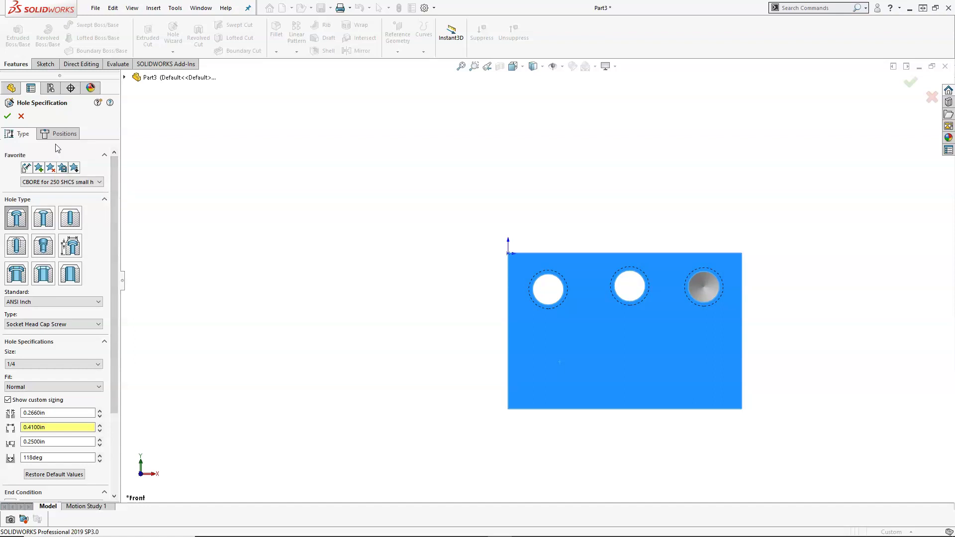
# Export the favorite as a style file, browsing to SW2020 System Files > favs.
pyautogui.click(62, 168)
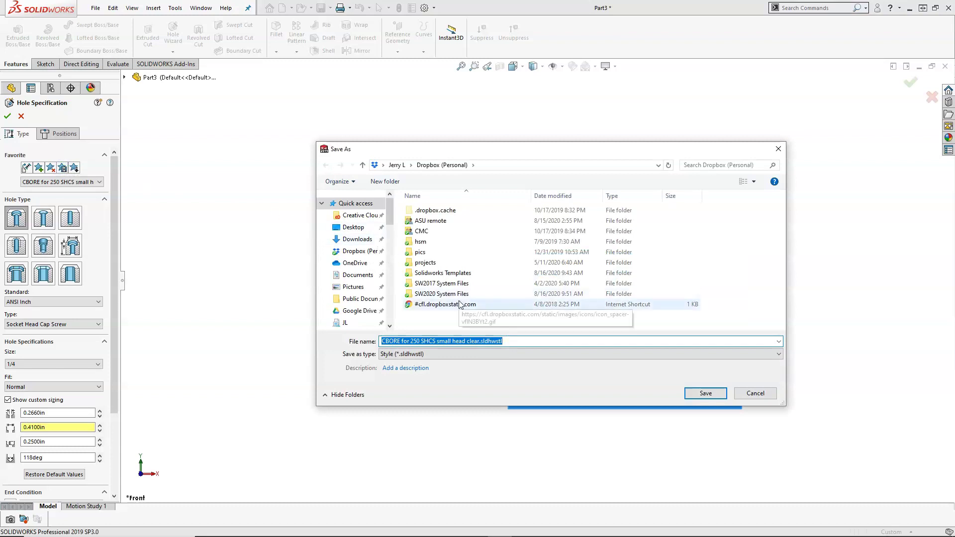
pyautogui.doubleClick(442, 294)
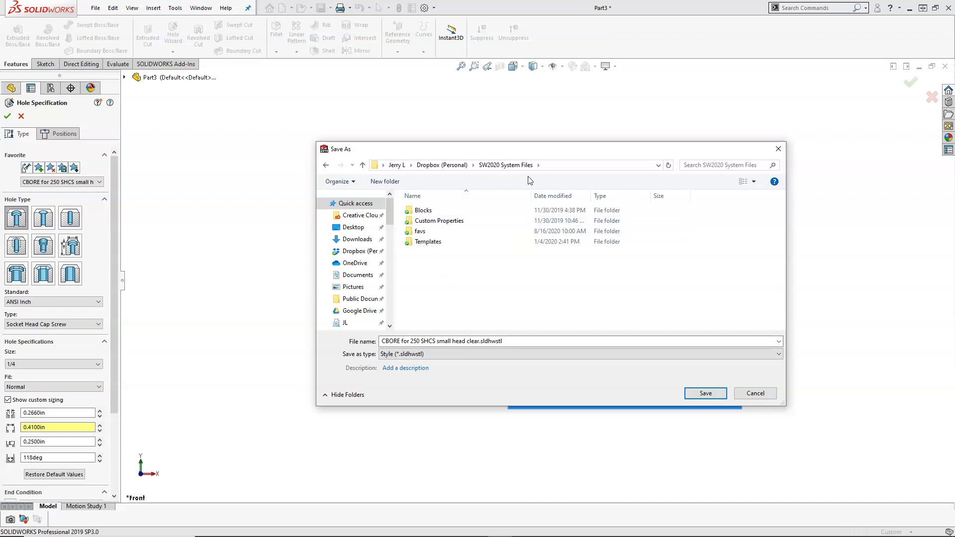
pyautogui.doubleClick(429, 231)
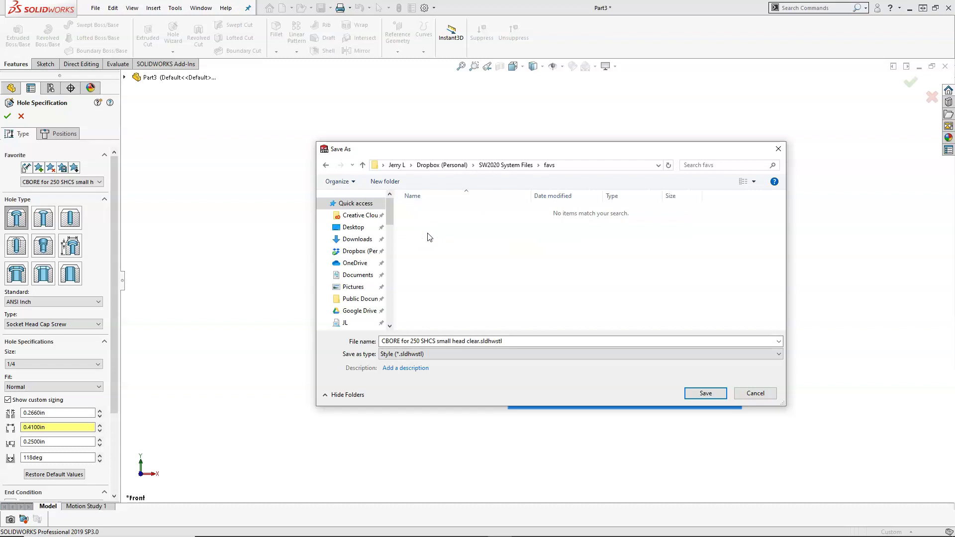
# Save the style file into favs and place the 1/4 SHCS counterbore at the block's lower left.
pyautogui.click(704, 392)
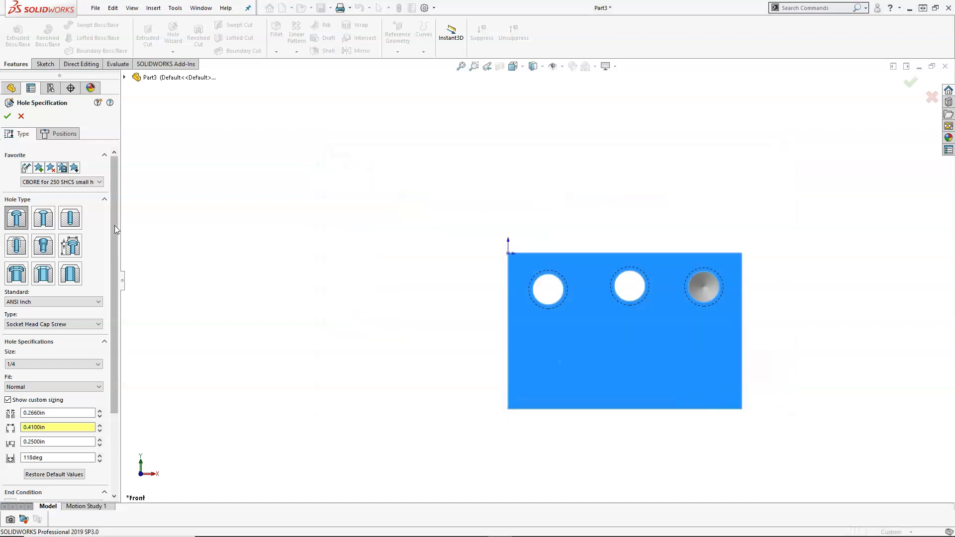
pyautogui.moveTo(115, 225); pyautogui.dragTo(115, 259)
pyautogui.click(61, 132)
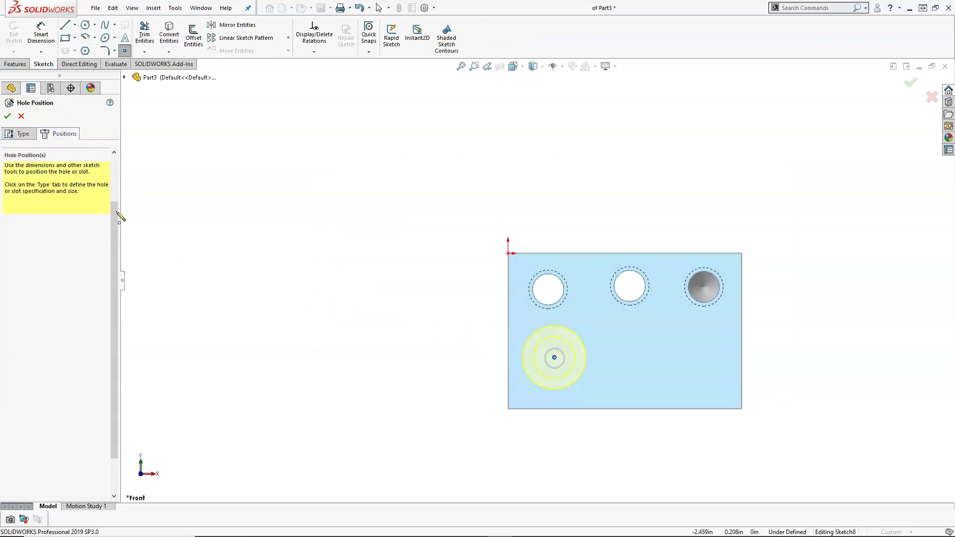
pyautogui.click(9, 118)
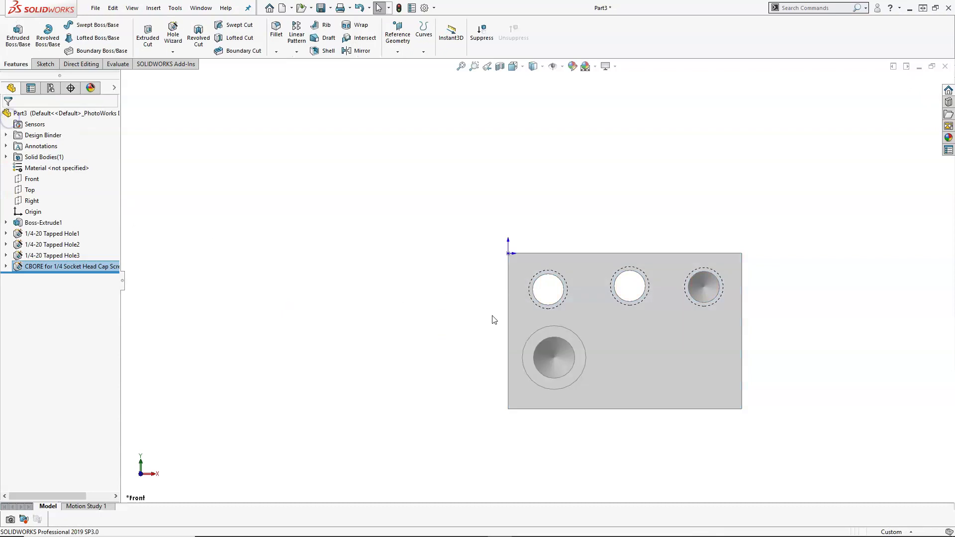
pyautogui.click(648, 353)
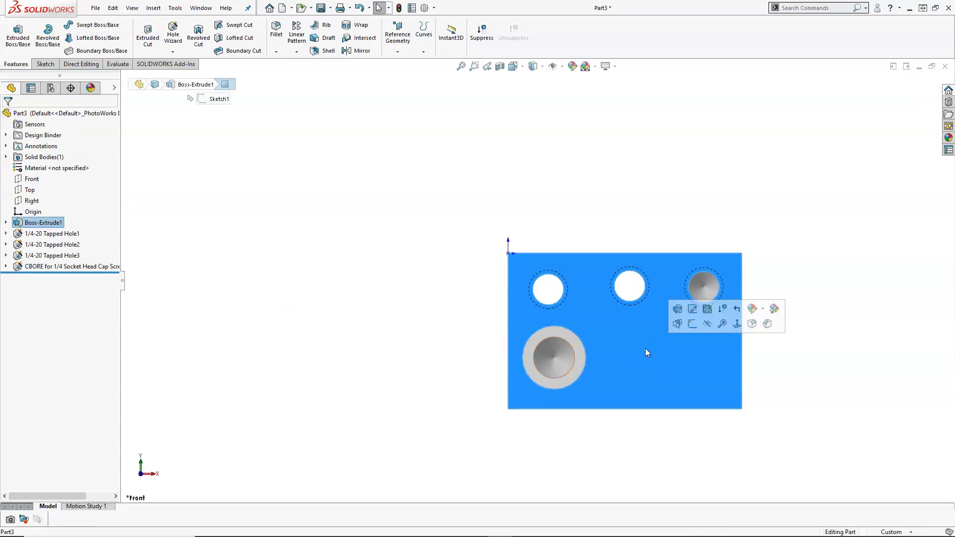
# Change the lower-left CBORE hole's end condition from blind depth to Up To Next.
pyautogui.rightClick(75, 266)
pyautogui.click(86, 241)
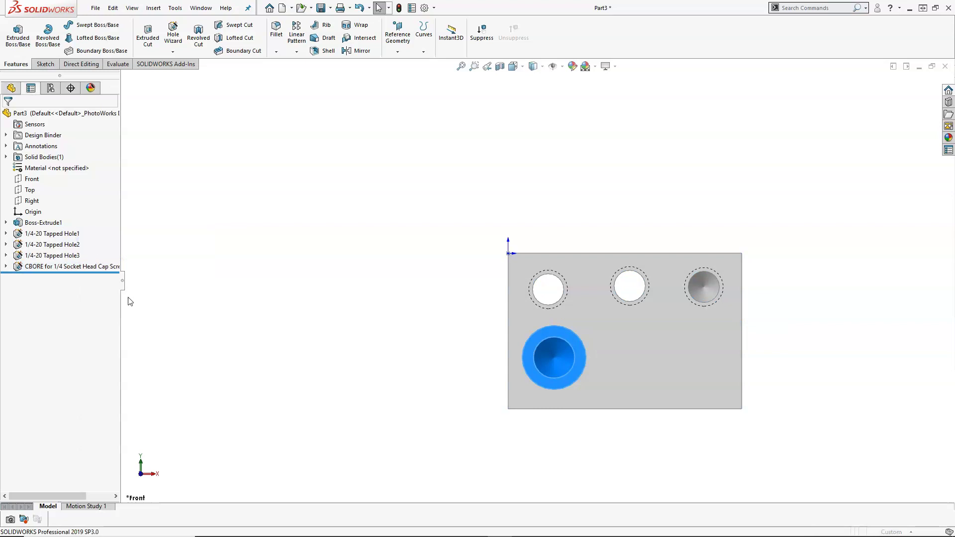
pyautogui.scroll(-2, 116, 312)
pyautogui.scroll(-2, 116, 311)
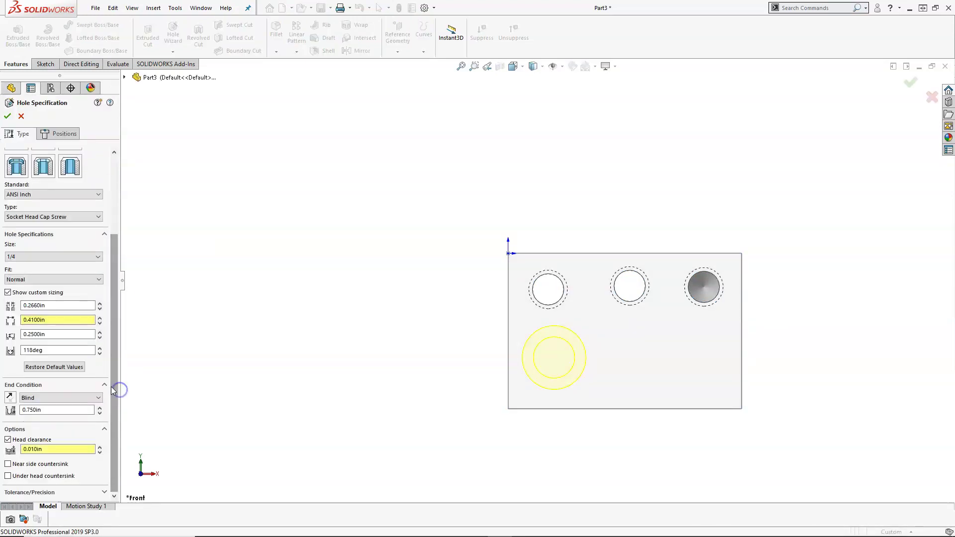
pyautogui.click(68, 397)
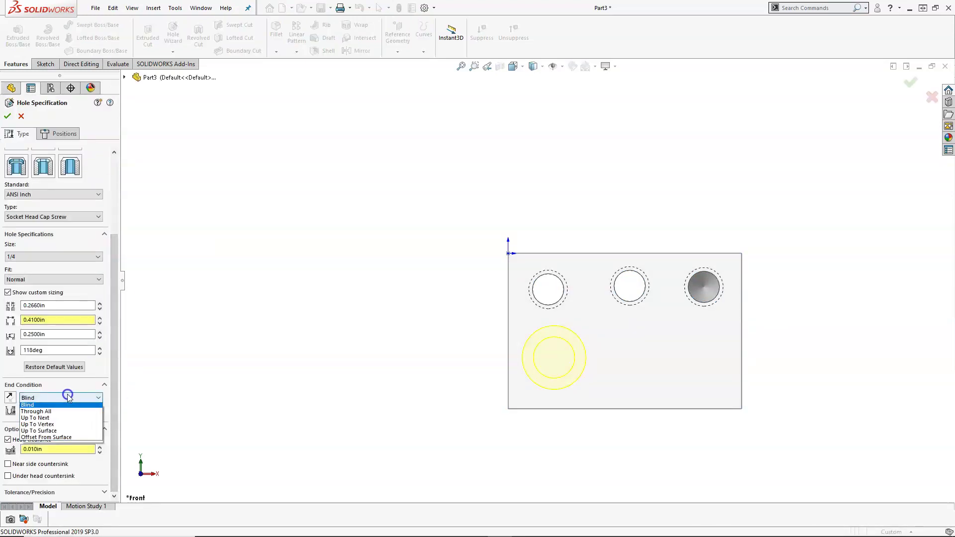
pyautogui.click(49, 418)
pyautogui.moveTo(111, 342); pyautogui.dragTo(111, 280)
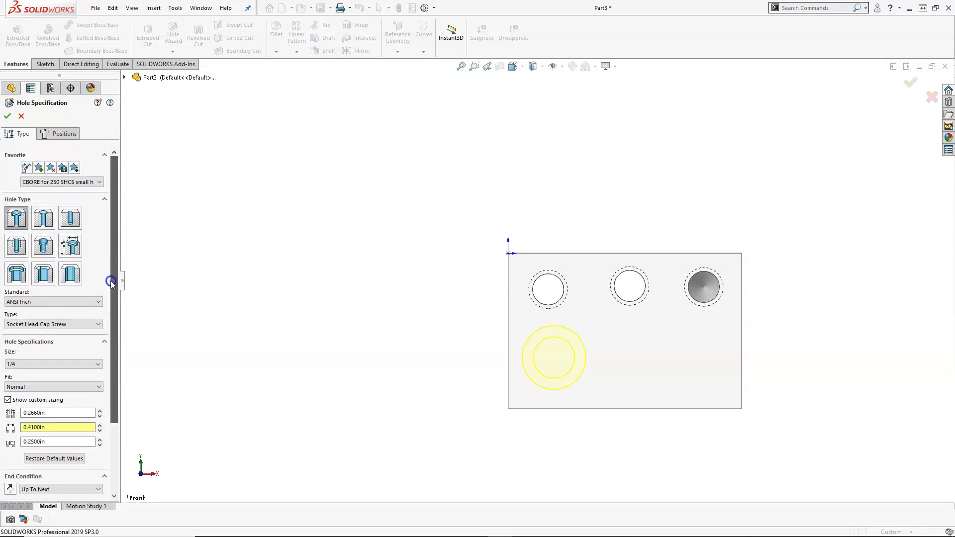
pyautogui.click(64, 134)
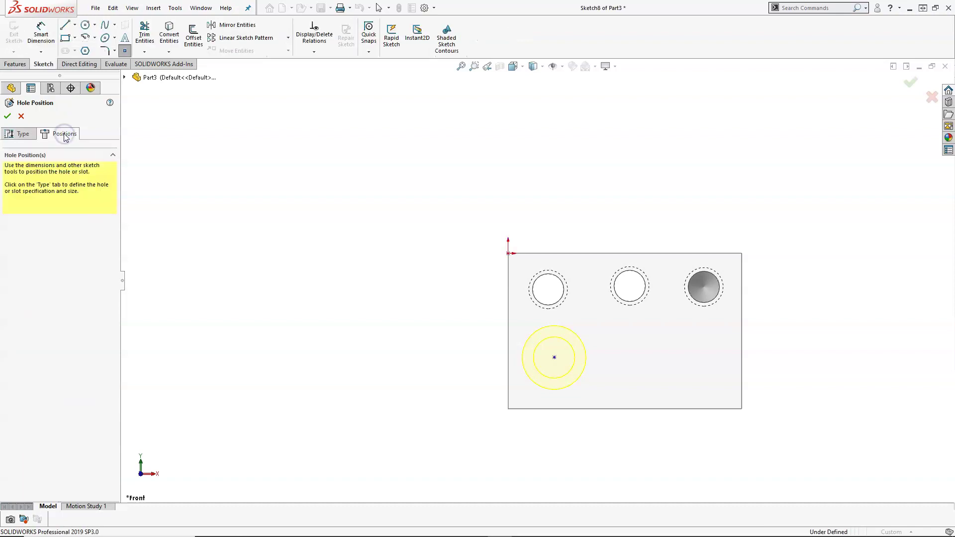
pyautogui.click(8, 116)
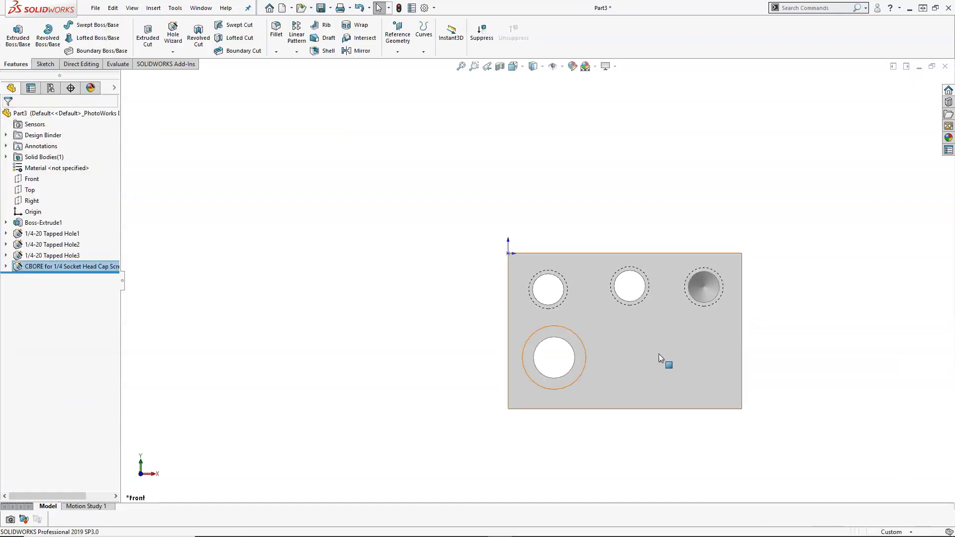
# Add a 1/4 socket head cap screw counterbore at the lower right with default sizes, no head clearance.
pyautogui.click(675, 356)
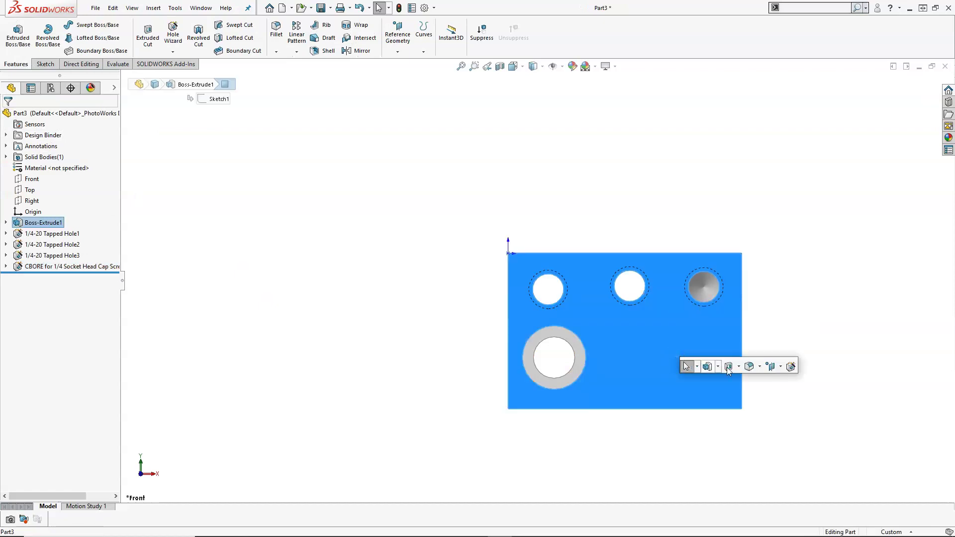
pyautogui.click(791, 366)
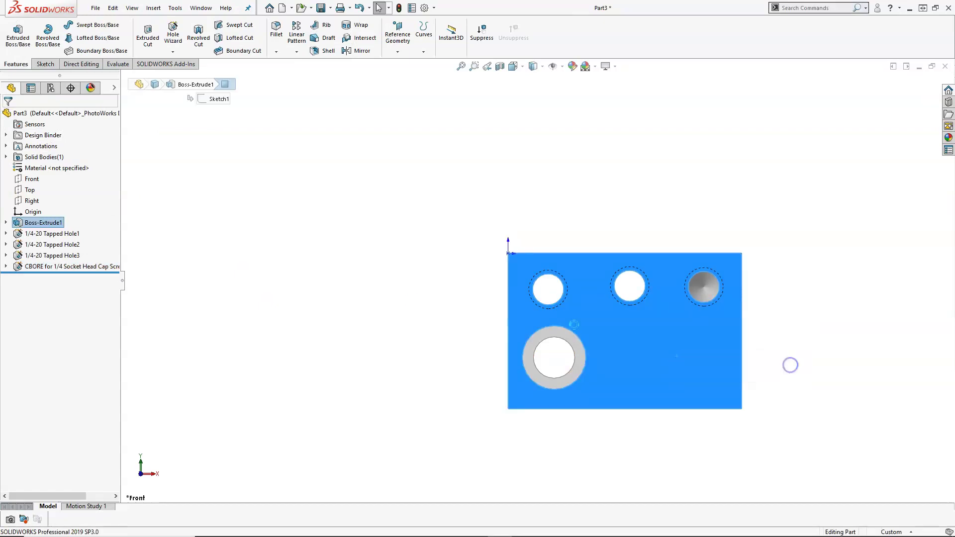
pyautogui.scroll(-3, 112, 435)
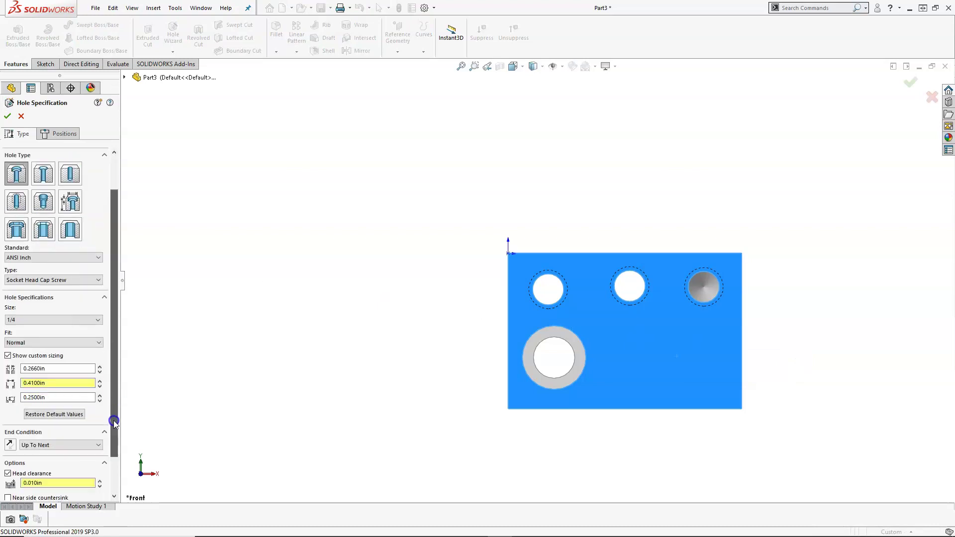
pyautogui.click(72, 401)
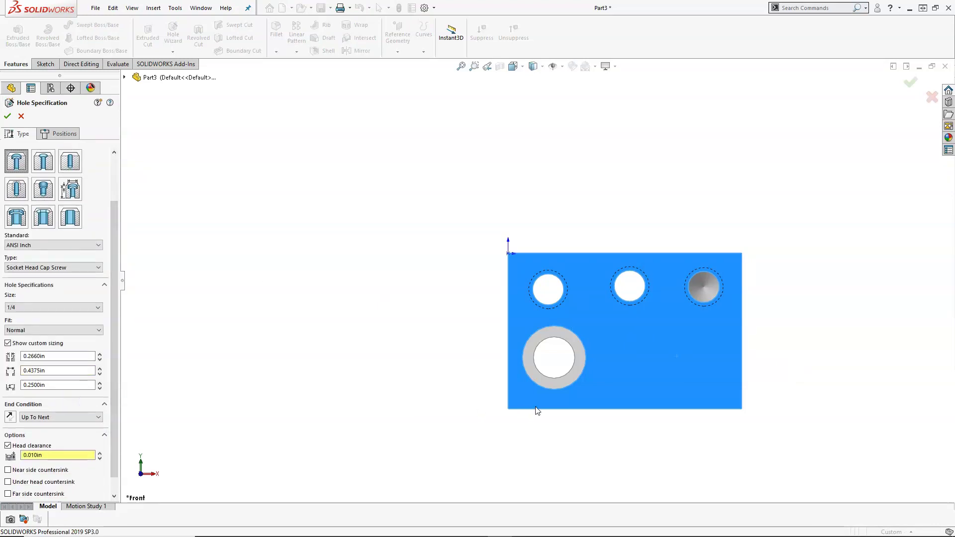
pyautogui.click(8, 446)
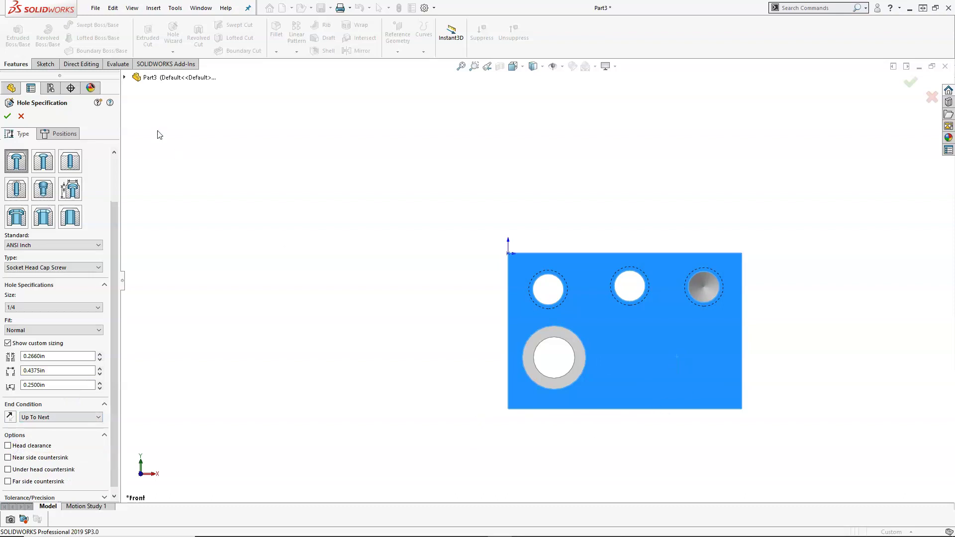
pyautogui.click(58, 135)
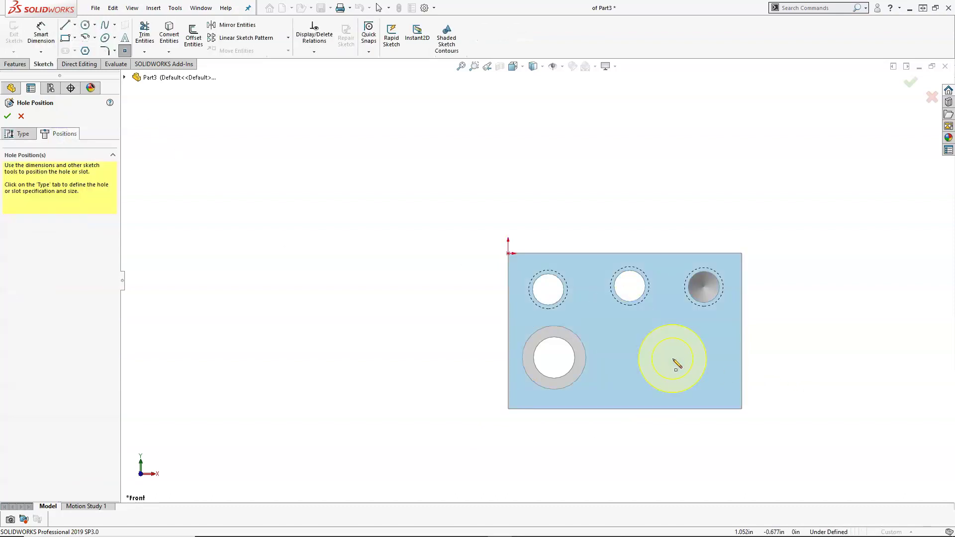
pyautogui.click(652, 360)
pyautogui.click(7, 116)
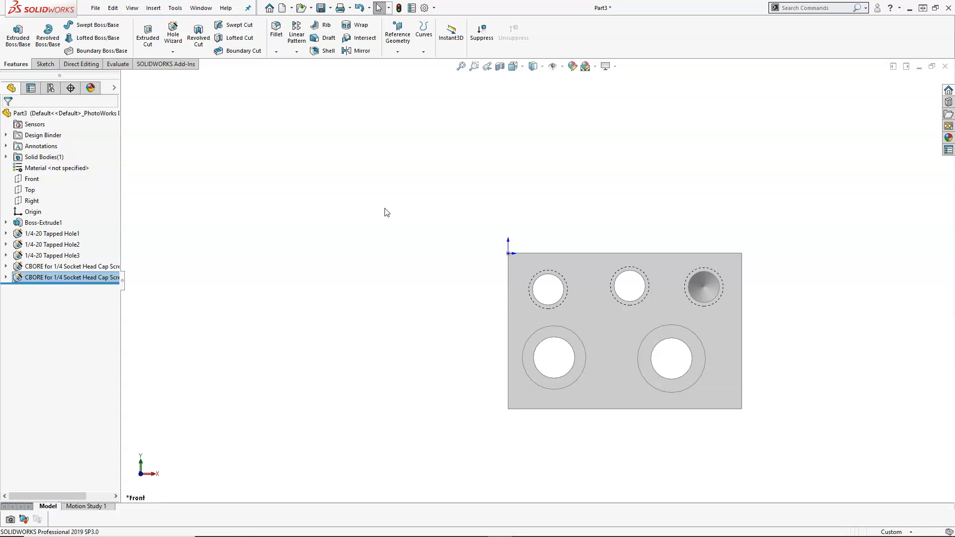
# Save the part as Part3.SLDPRT and place its front view on a new A Blank Land drawing.
pyautogui.click(321, 8)
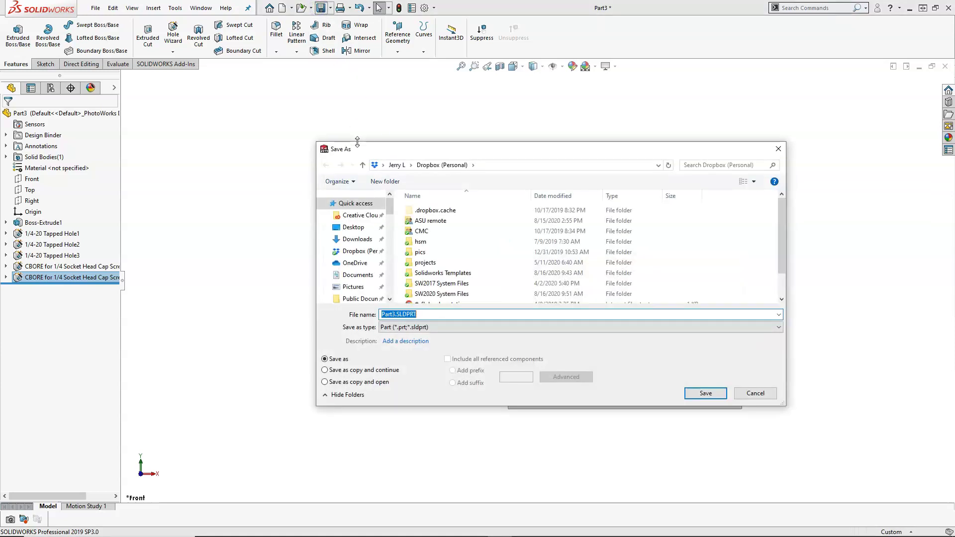
pyautogui.click(702, 392)
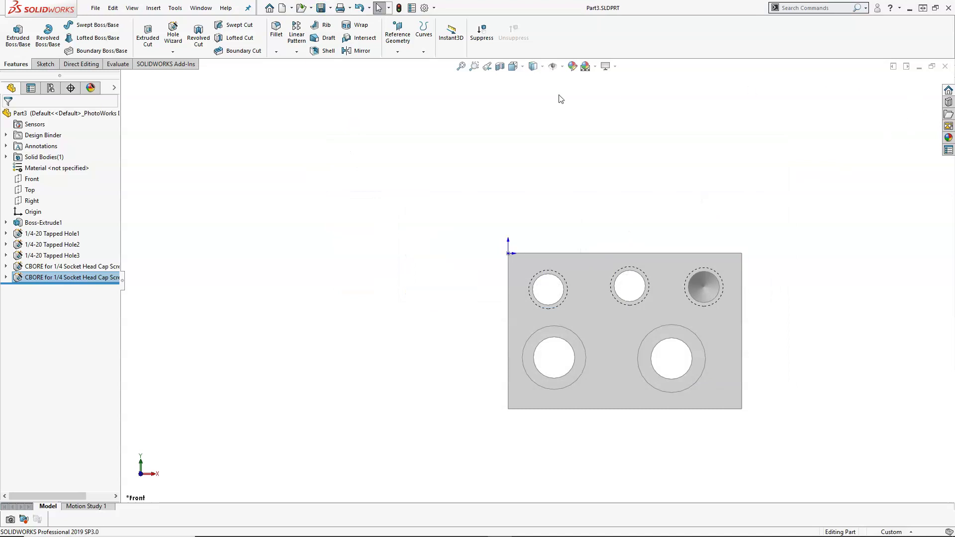
pyautogui.click(95, 9)
pyautogui.click(126, 88)
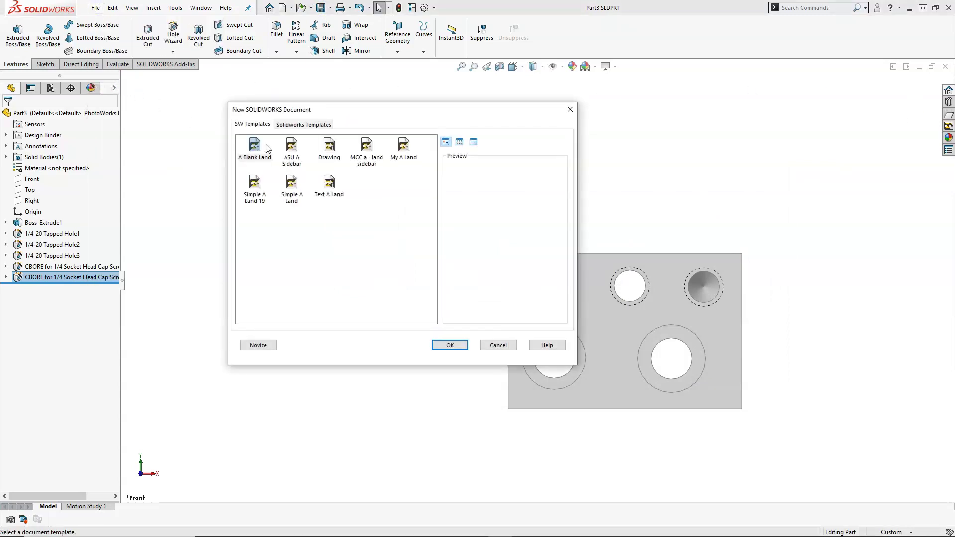
pyautogui.doubleClick(255, 148)
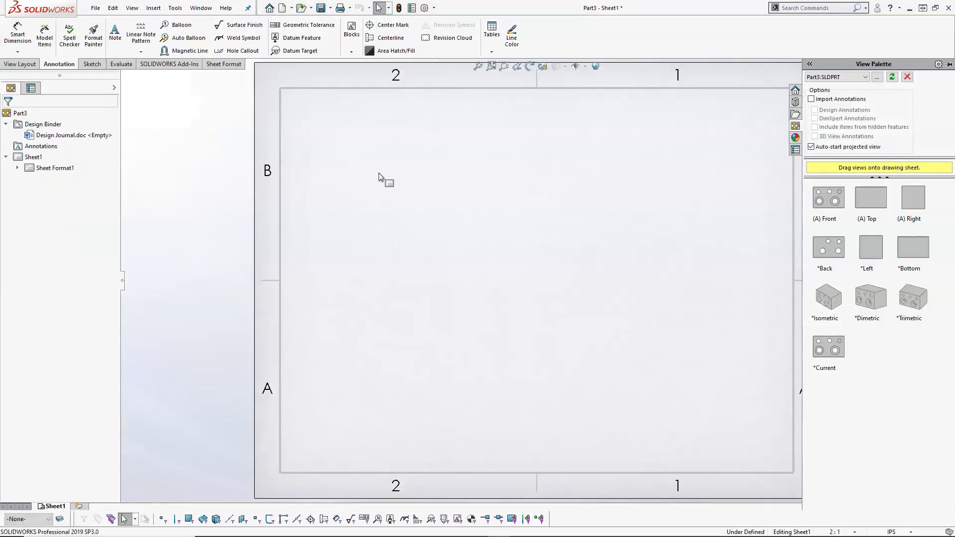
pyautogui.moveTo(827, 198); pyautogui.dragTo(545, 282)
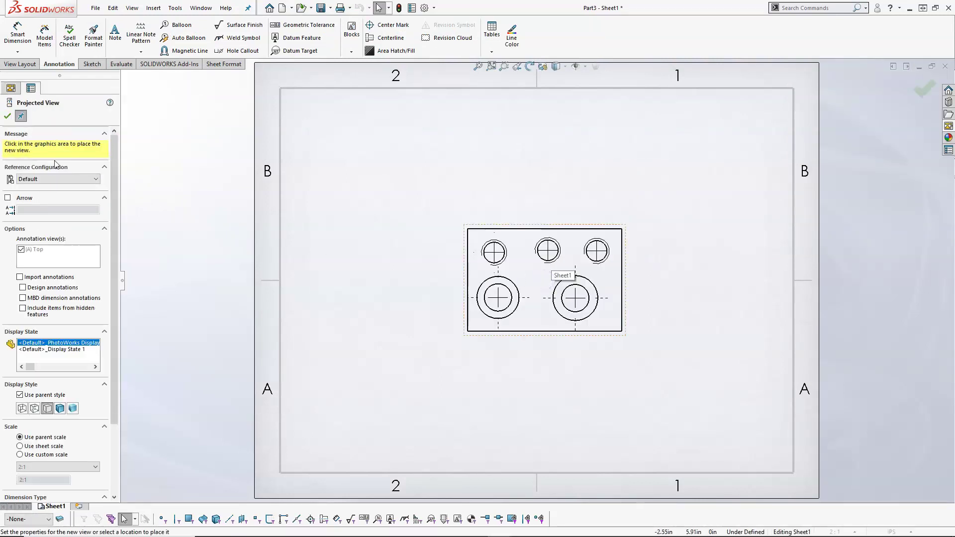
# Add hole callouts to the three top tapped holes: THRU, THRU ALL, and 0.20 ↧ 0.75.
pyautogui.click(10, 118)
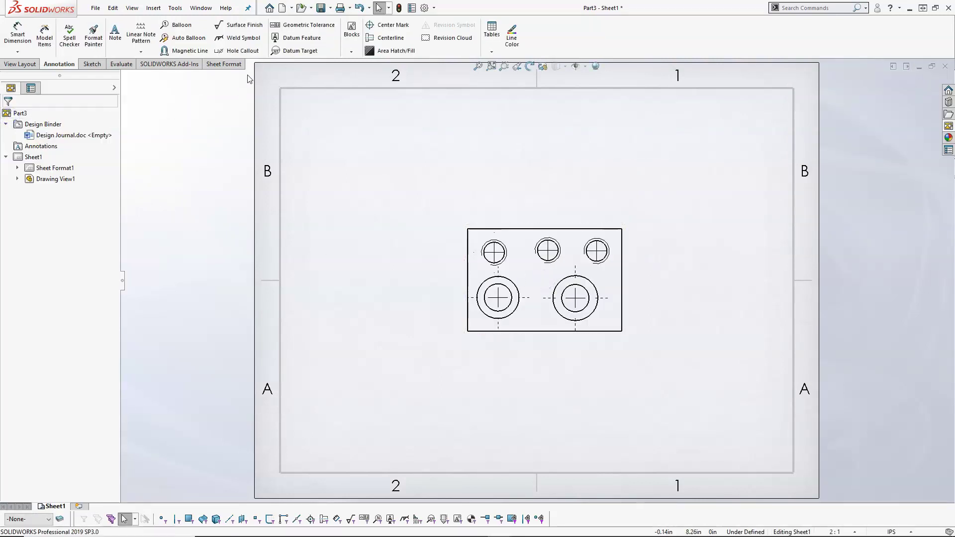
pyautogui.click(239, 51)
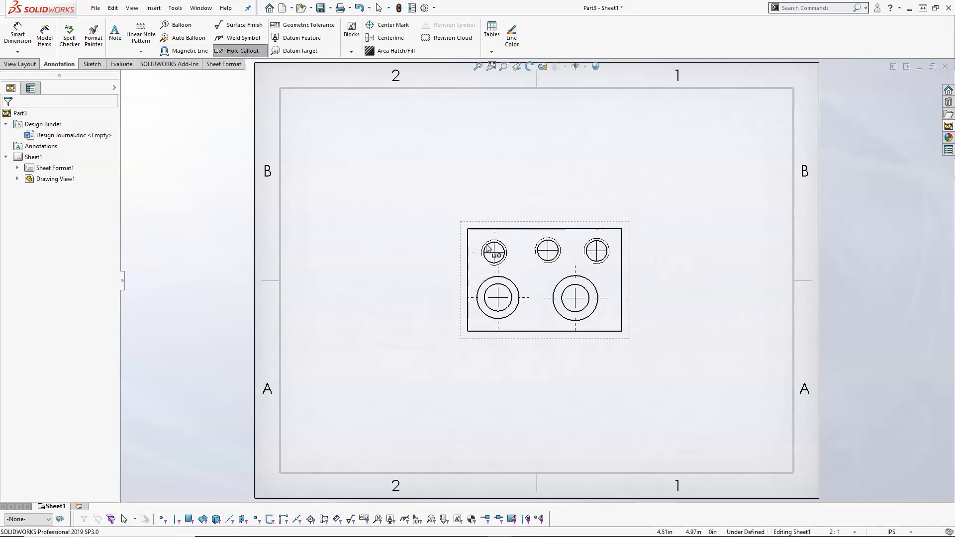
pyautogui.click(487, 248)
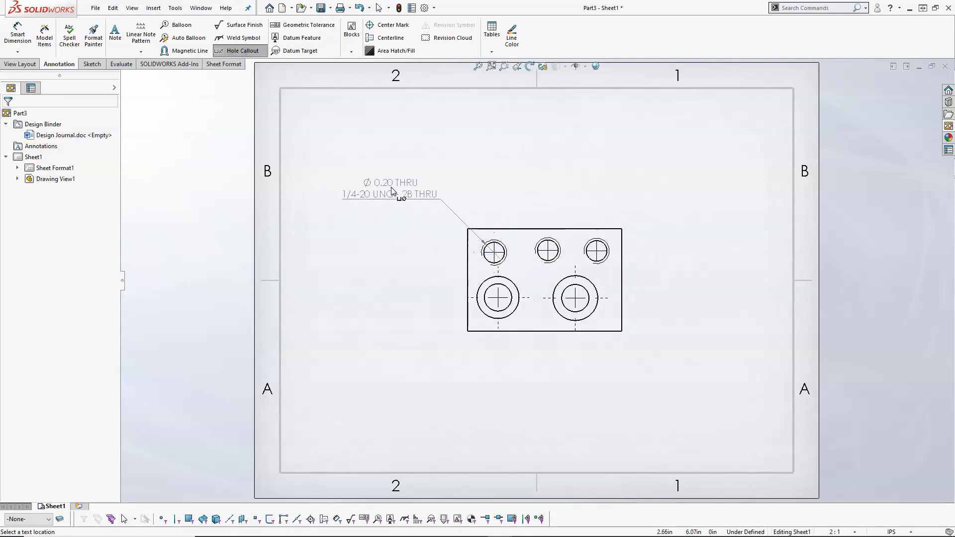
pyautogui.click(404, 191)
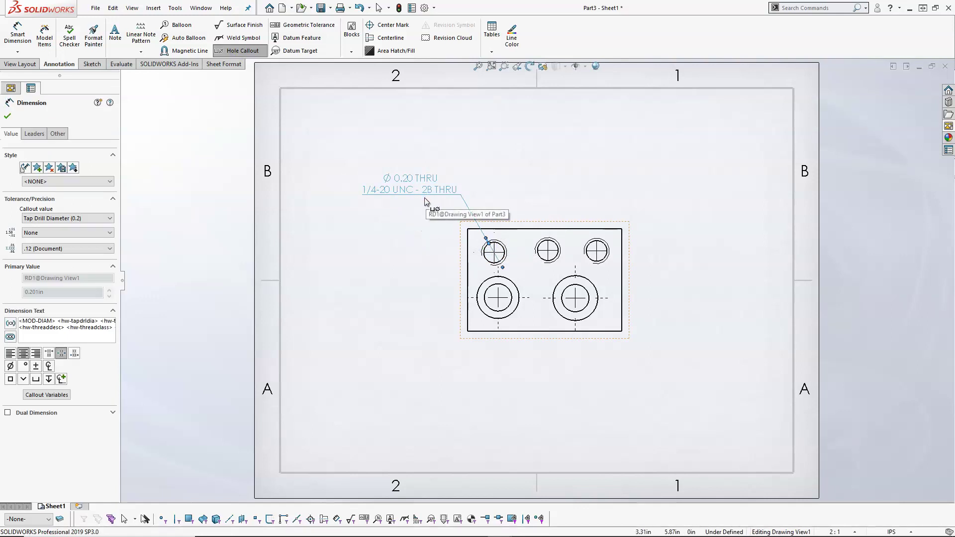
pyautogui.moveTo(423, 181); pyautogui.dragTo(396, 204)
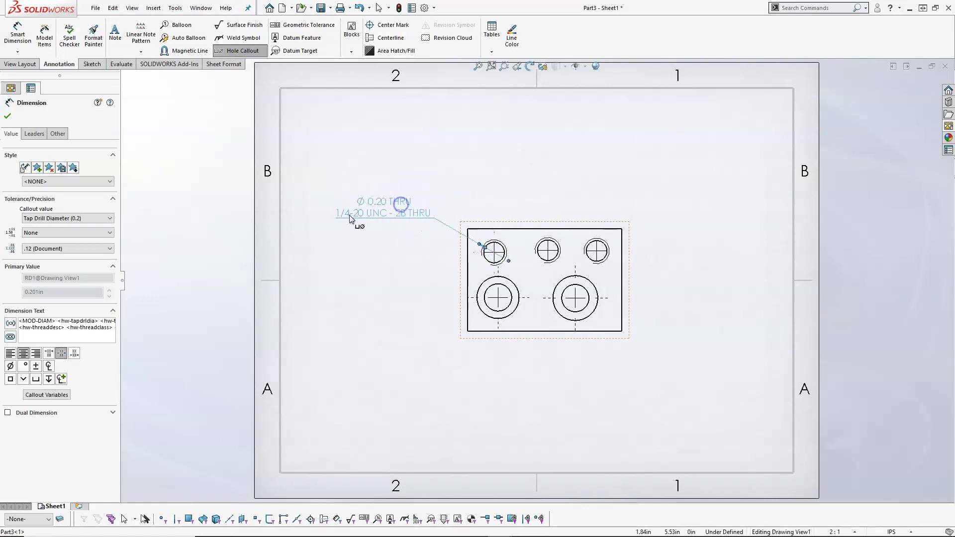
pyautogui.click(542, 244)
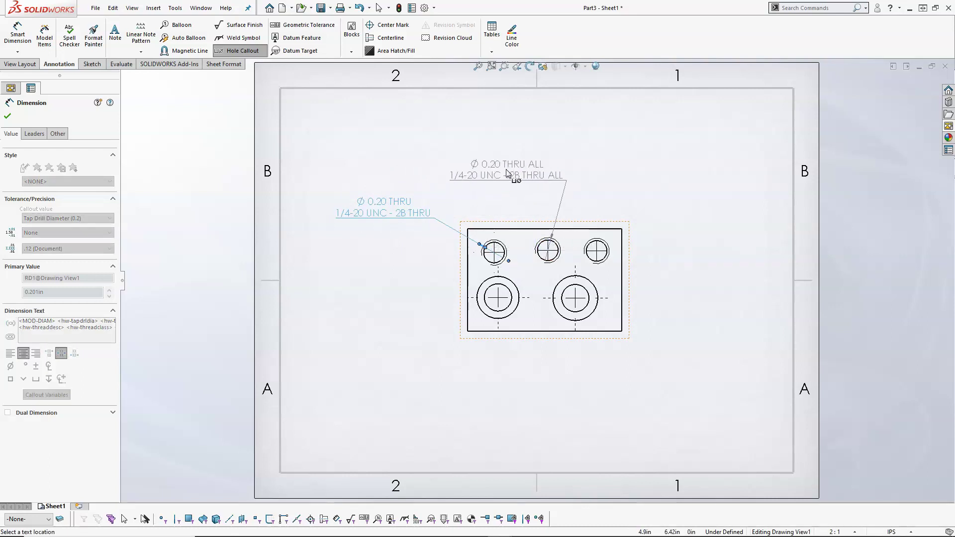
pyautogui.click(468, 172)
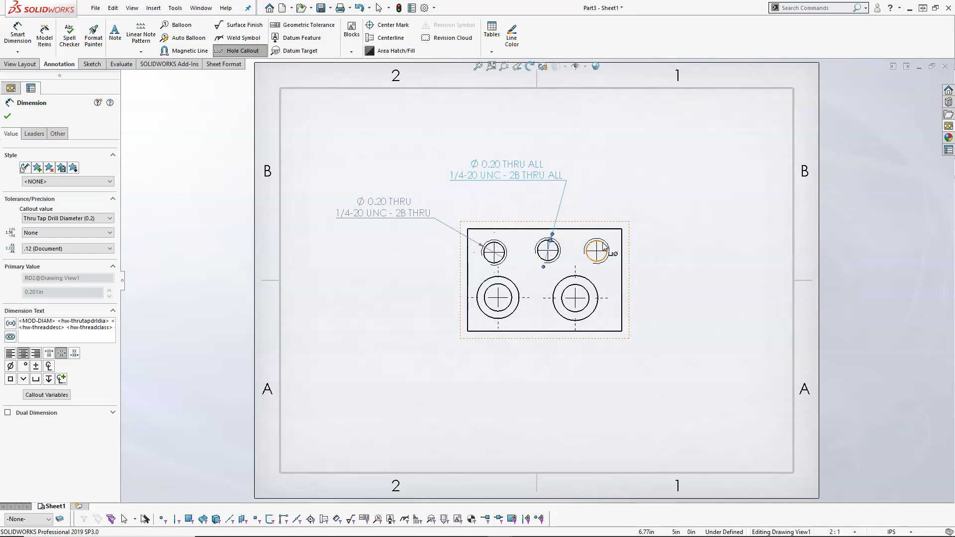
pyautogui.click(604, 242)
pyautogui.click(669, 192)
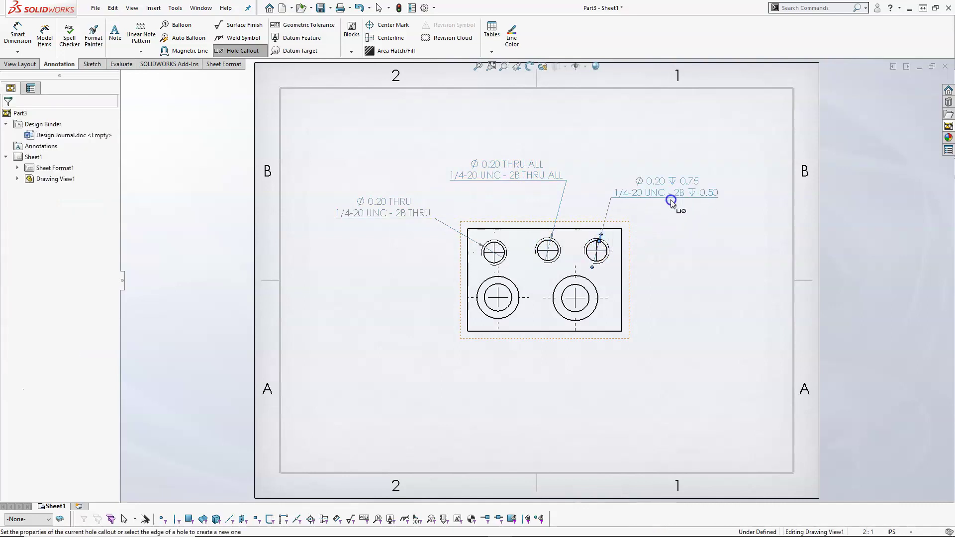
pyautogui.click(698, 201)
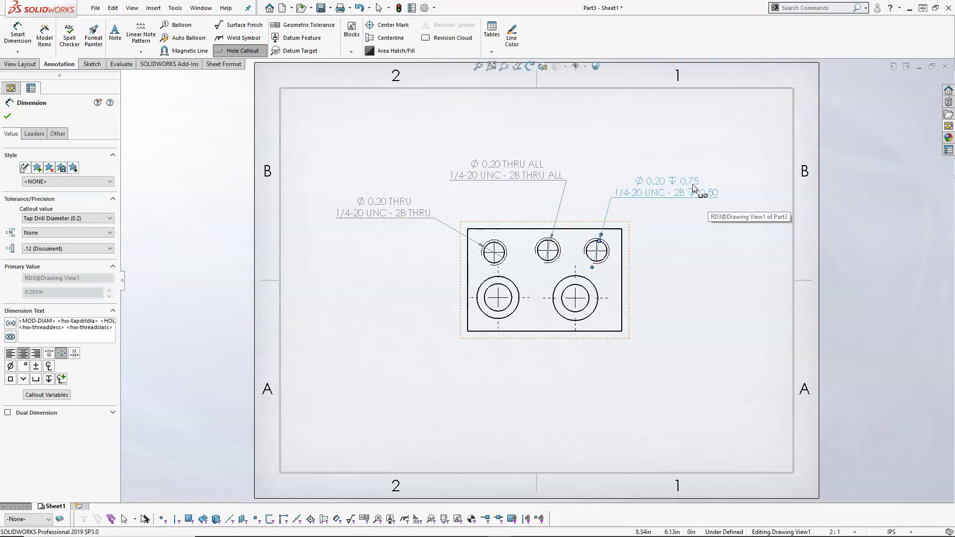
# Set the top-left tapped hole callout's precision to .123 so it reads Ø 0.201 THRU.
pyautogui.rightClick(399, 162)
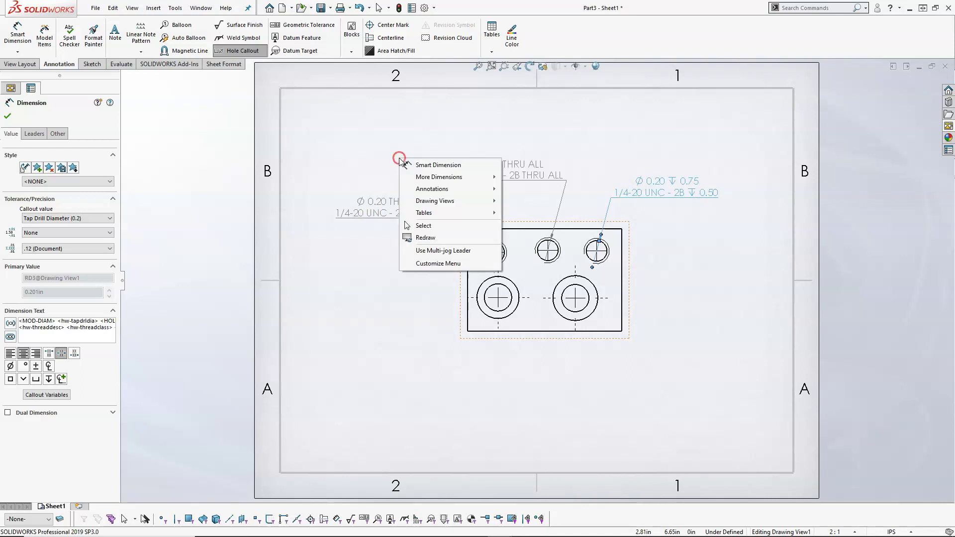
pyautogui.click(430, 225)
pyautogui.click(377, 206)
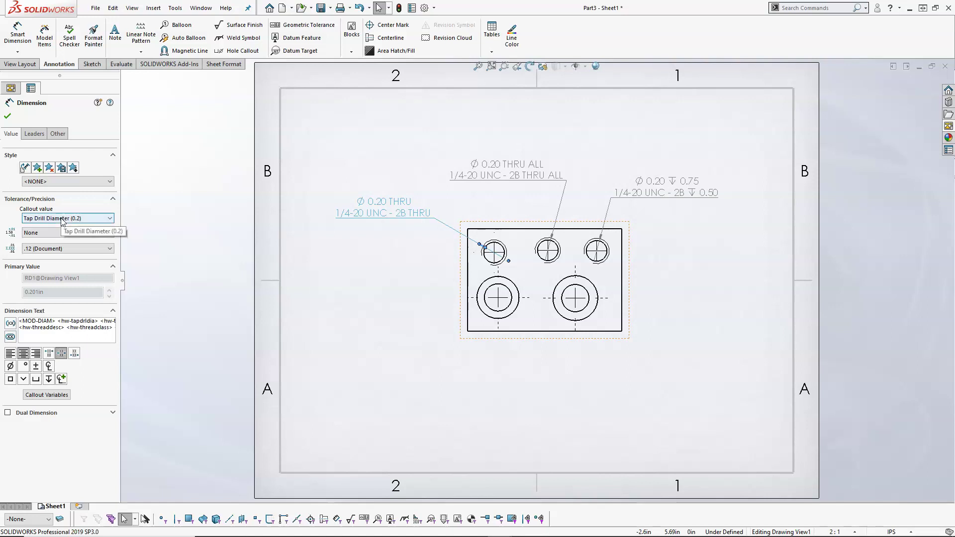
pyautogui.click(58, 220)
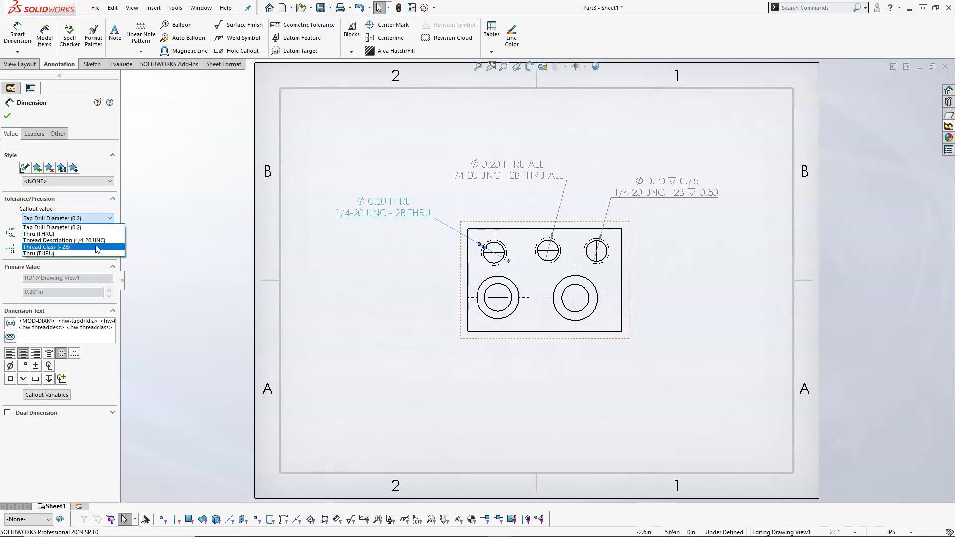
pyautogui.click(87, 208)
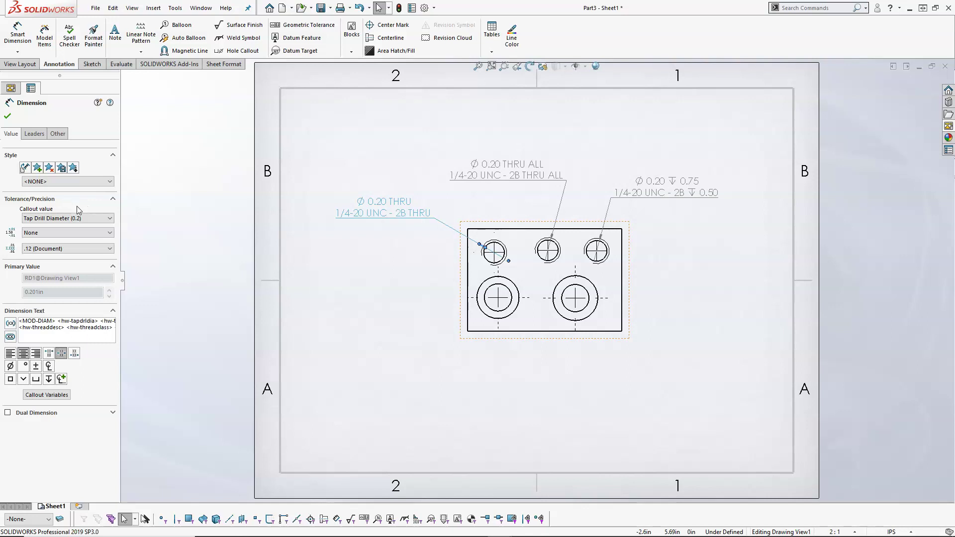
pyautogui.click(80, 248)
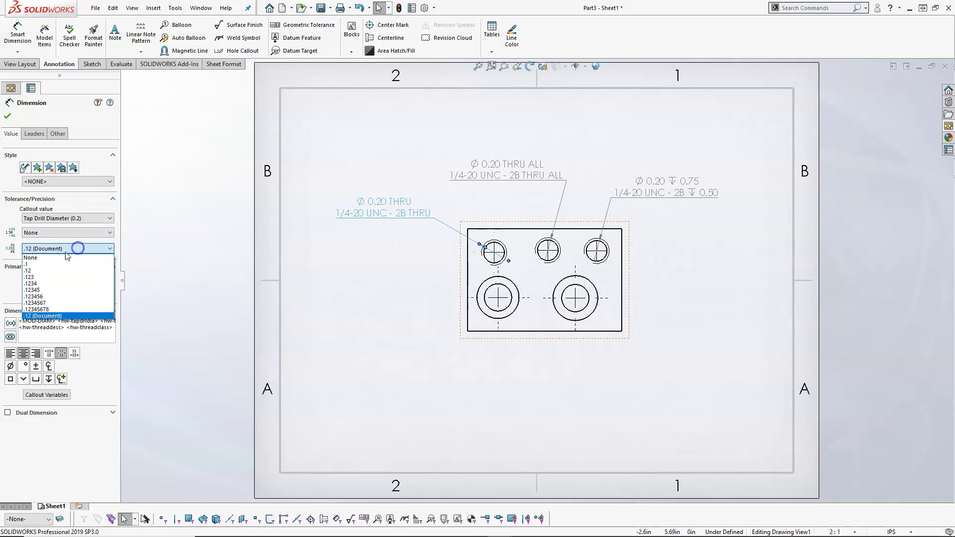
pyautogui.click(46, 277)
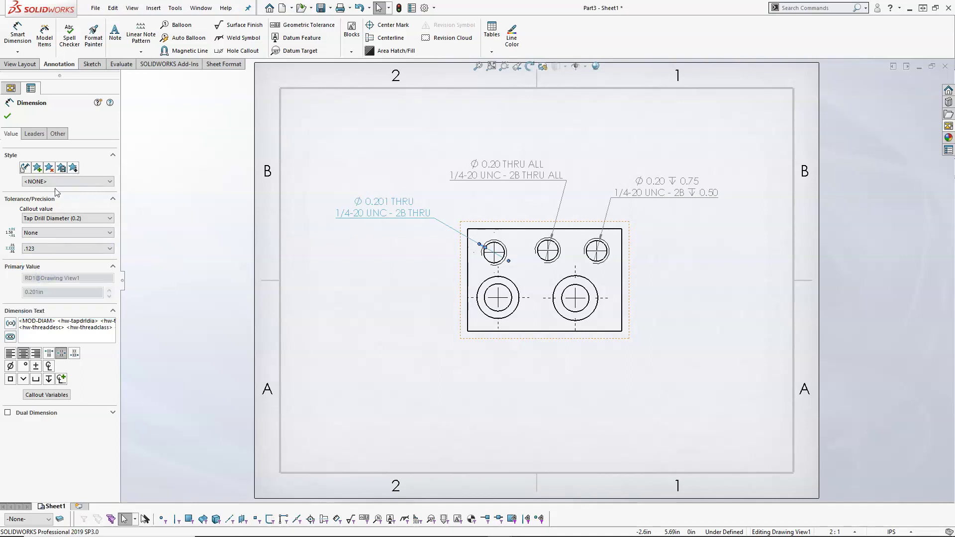
# Save the setting as style 'three dec place tap hole' and apply it to the THRU ALL callout.
pyautogui.click(38, 168)
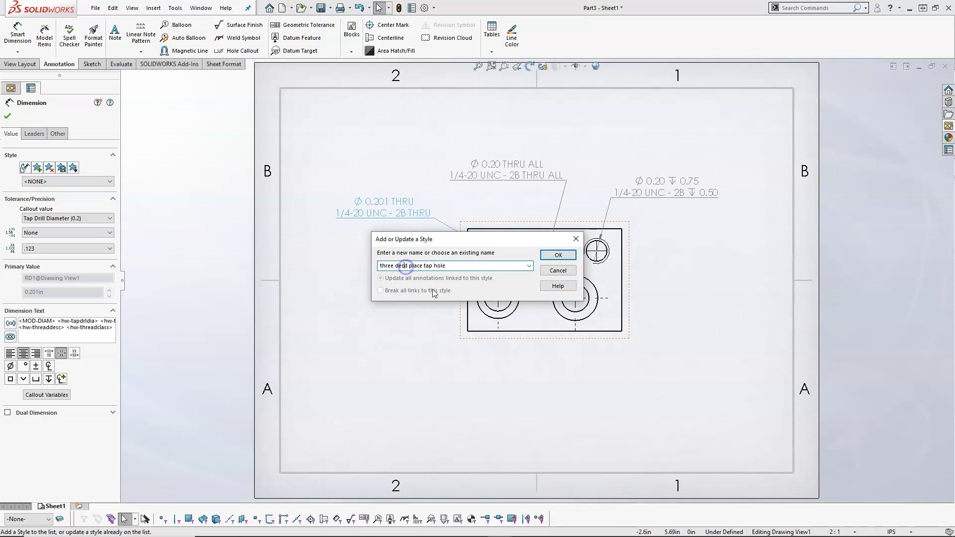
pyautogui.click(557, 255)
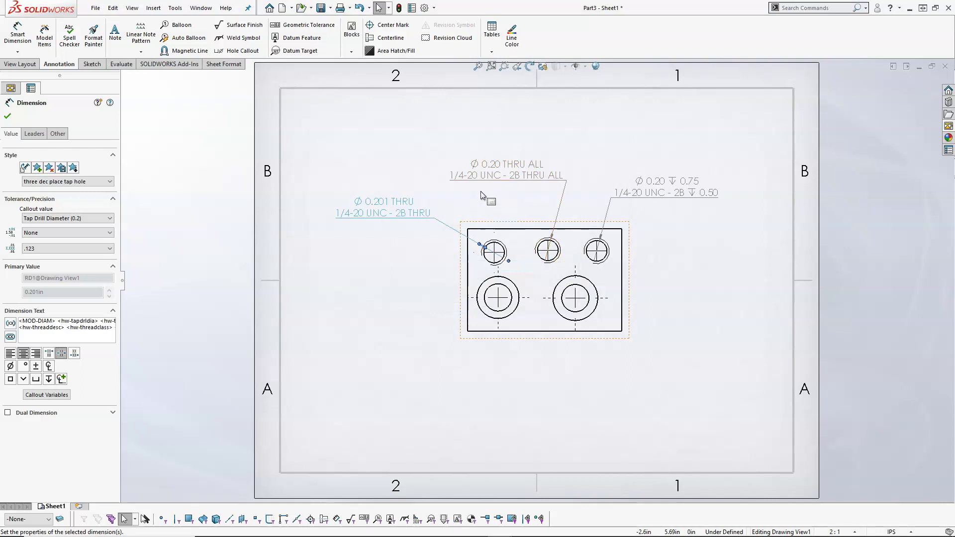
pyautogui.click(496, 175)
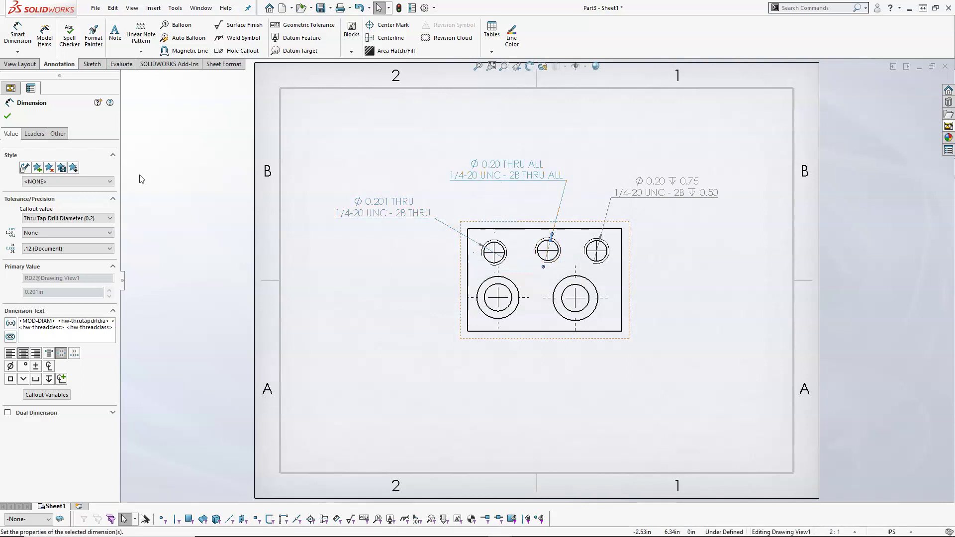
pyautogui.click(68, 181)
pyautogui.click(84, 197)
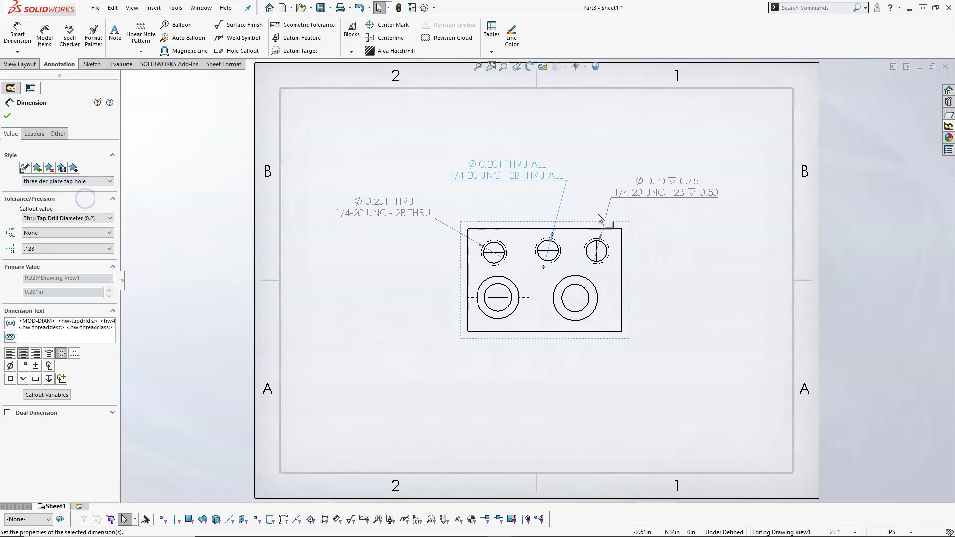
# Apply the 'three dec place tap hole' style to the right blind tapped hole callout.
pyautogui.click(629, 192)
pyautogui.click(112, 181)
pyautogui.click(42, 197)
pyautogui.click(354, 141)
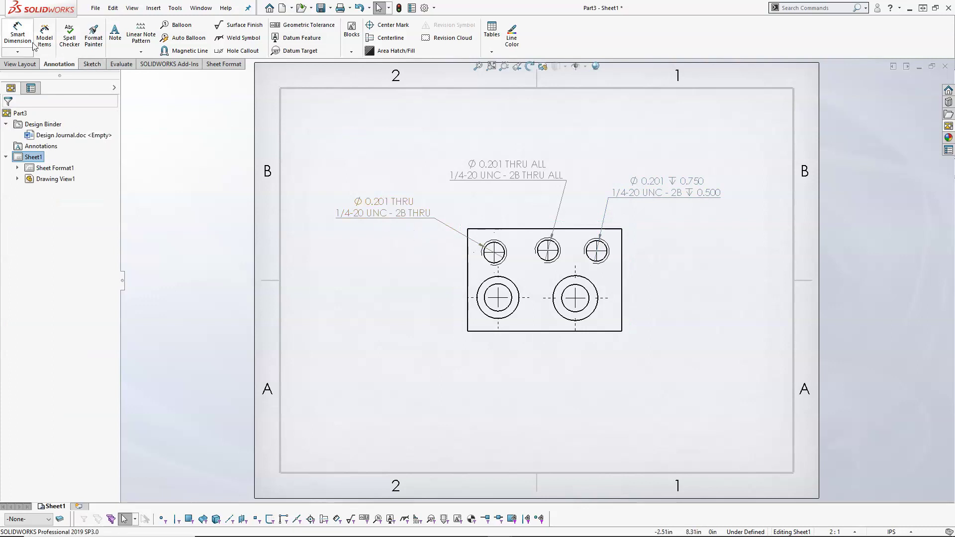
pyautogui.click(17, 33)
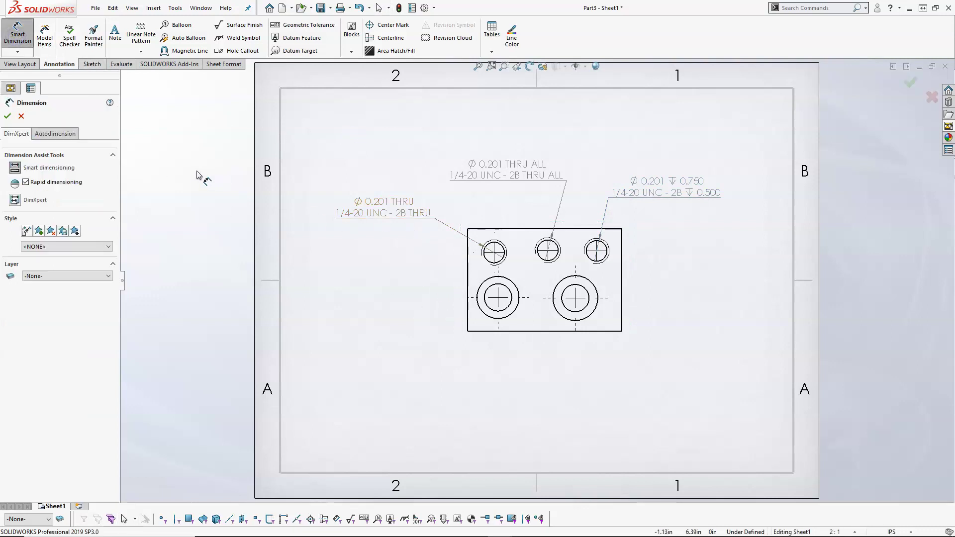
# Add a hole callout to the lower-left counterbore reading Ø 0.27 THRU, ⌴ Ø 0.41 ↧ 0.26.
pyautogui.click(483, 314)
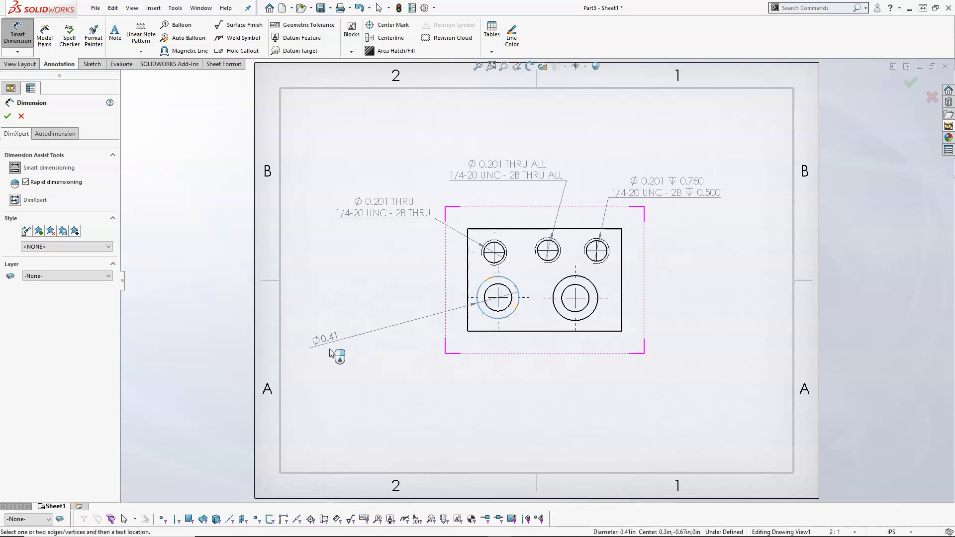
pyautogui.press('Escape')
pyautogui.click(488, 309)
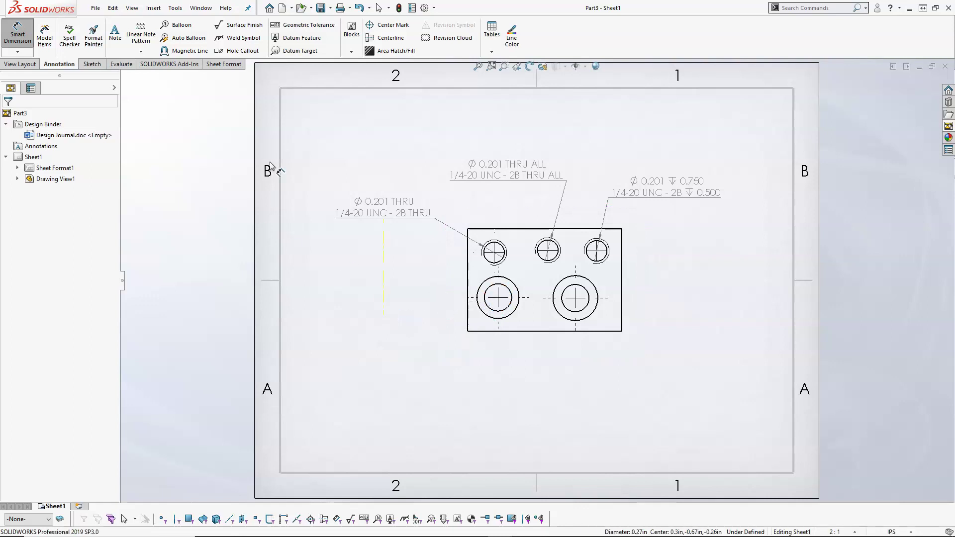
pyautogui.click(238, 51)
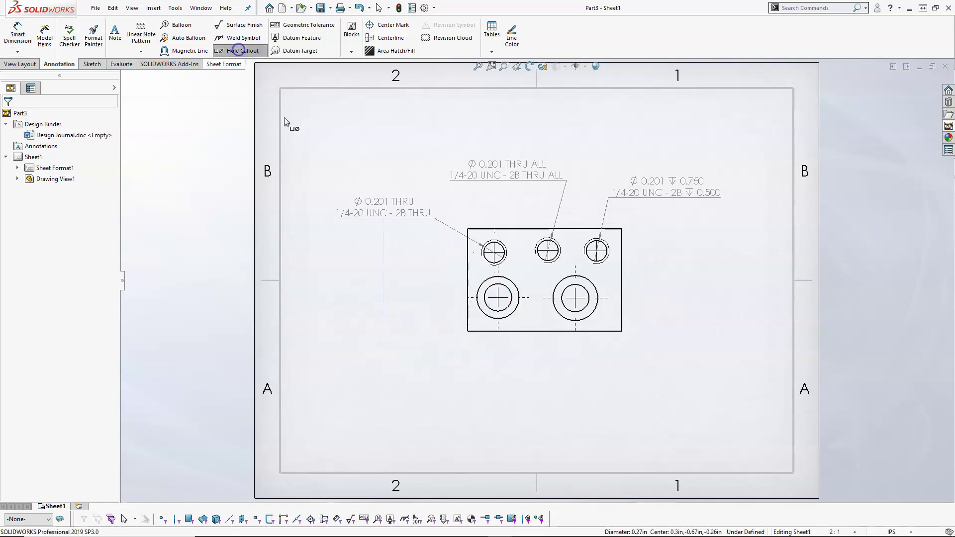
pyautogui.click(484, 314)
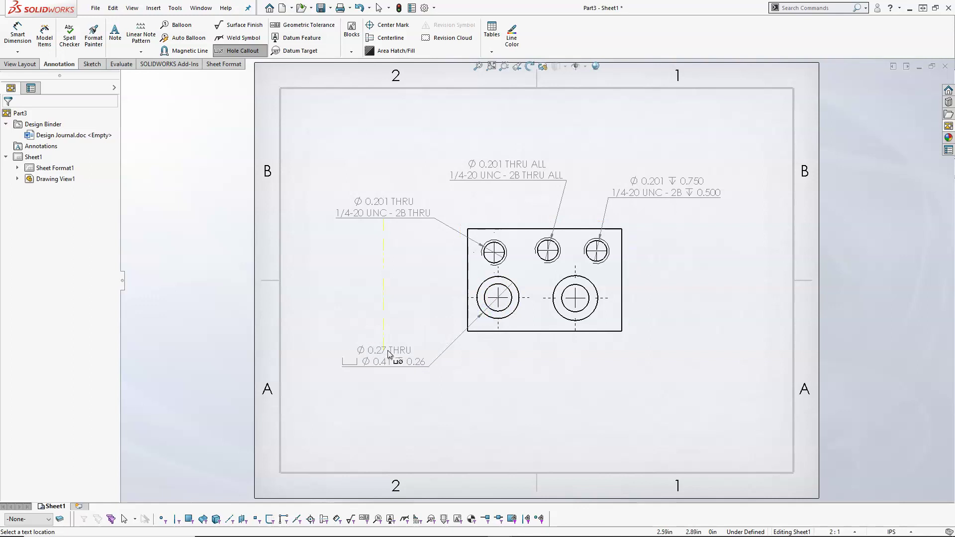
pyautogui.click(399, 343)
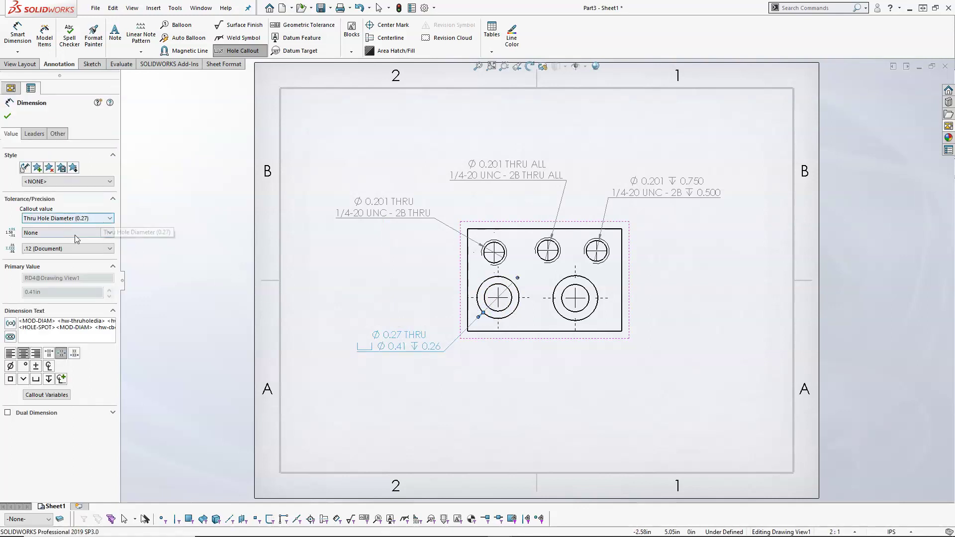
# Set the counterbore callout to .123 precision and save it as style 'cbore three dec place thru hole'.
pyautogui.click(66, 247)
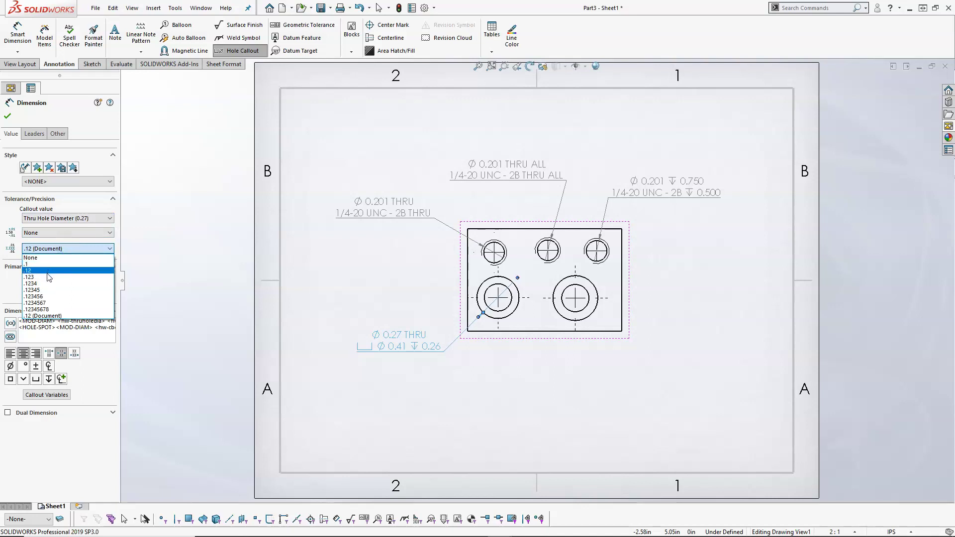
pyautogui.click(47, 277)
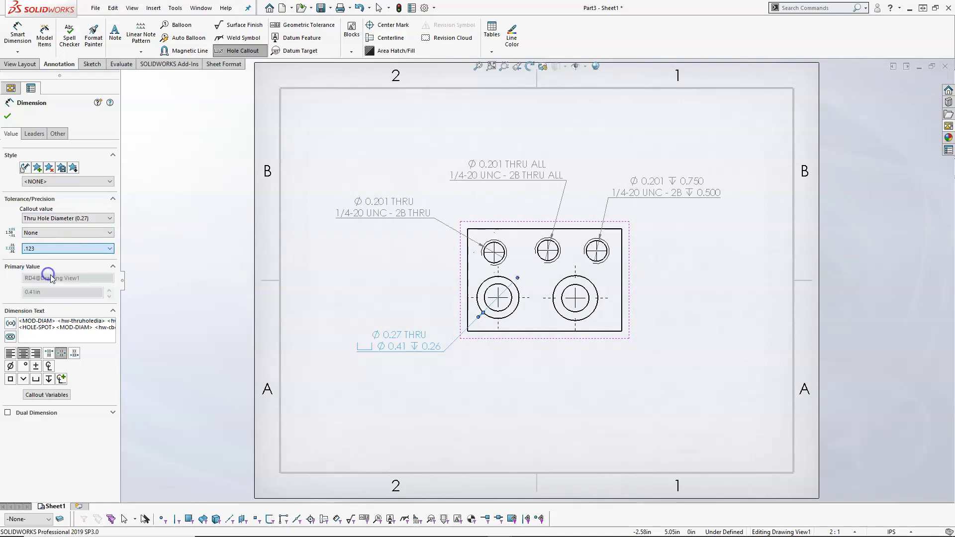
pyautogui.click(37, 168)
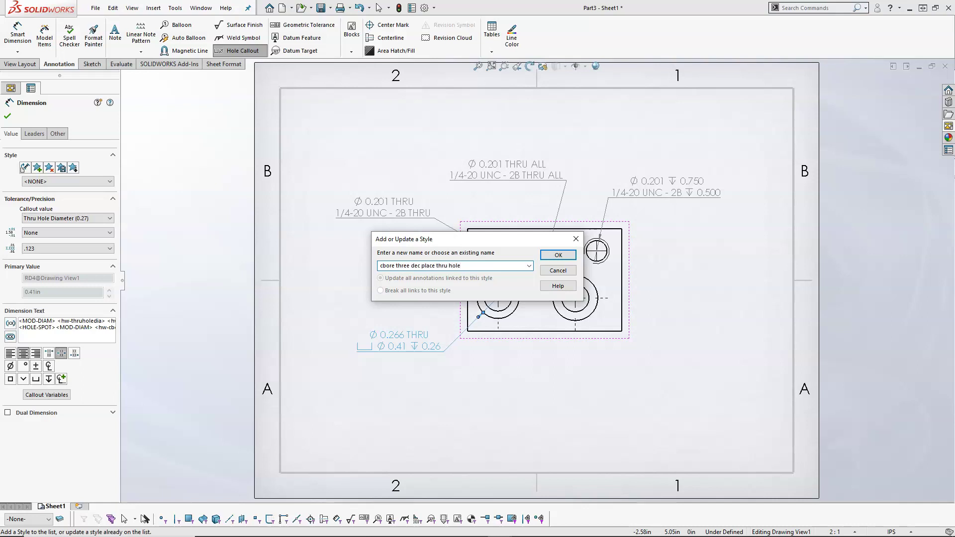
pyautogui.click(558, 255)
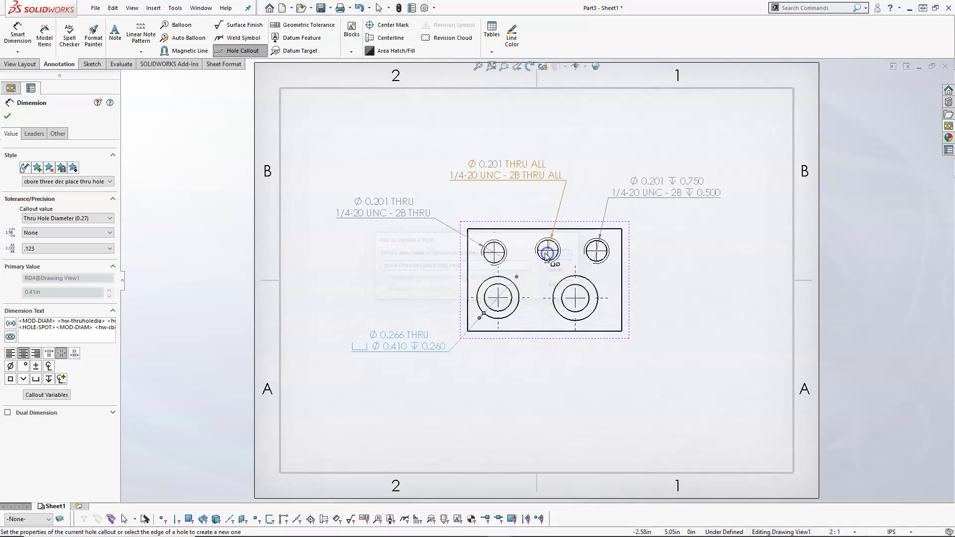
pyautogui.click(61, 168)
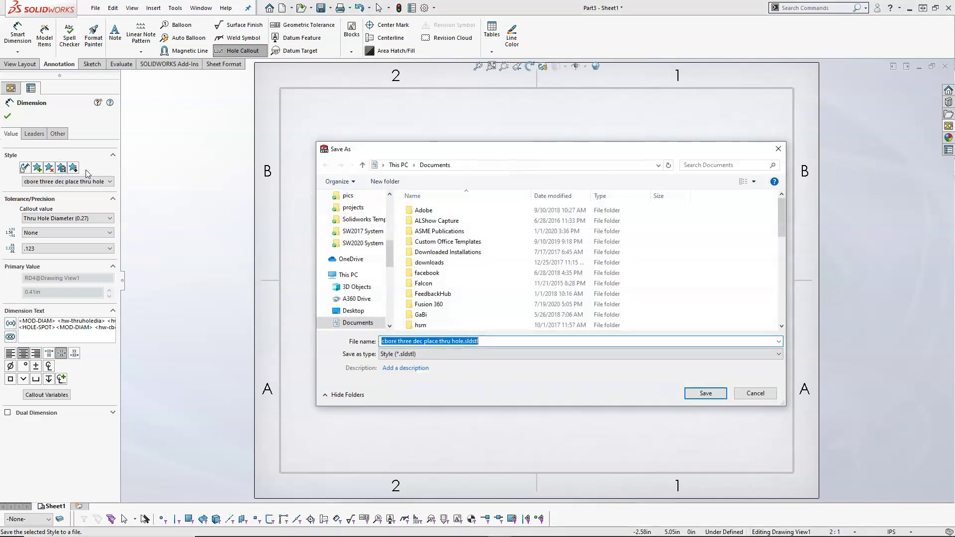
# Save the cbore three dec place thru hole style file into SW2020 System Files > favs.
pyautogui.click(359, 243)
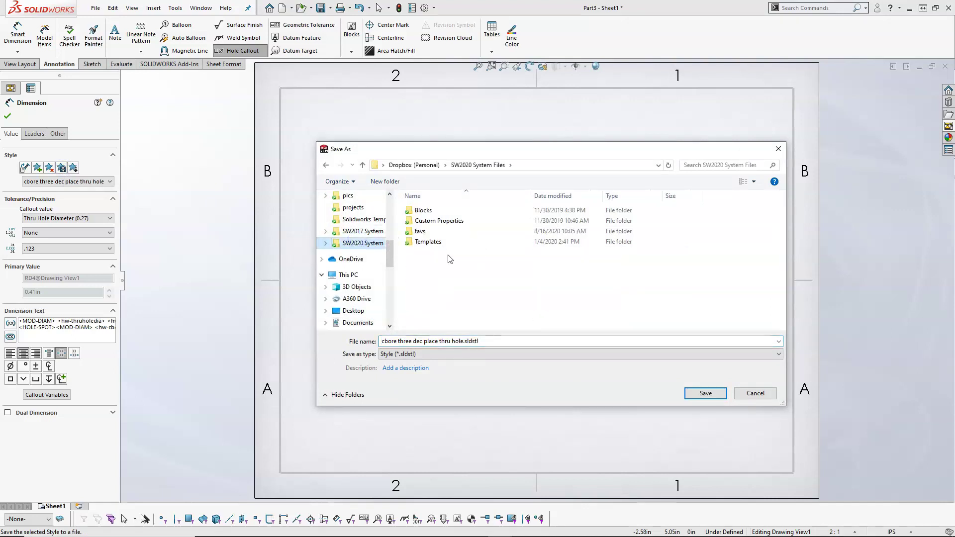
pyautogui.click(425, 231)
pyautogui.doubleClick(425, 232)
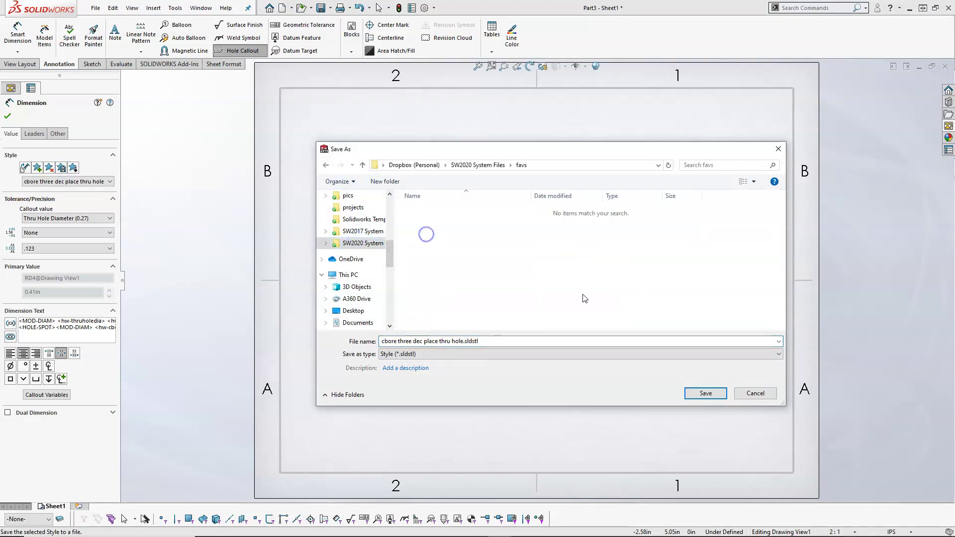
pyautogui.click(711, 393)
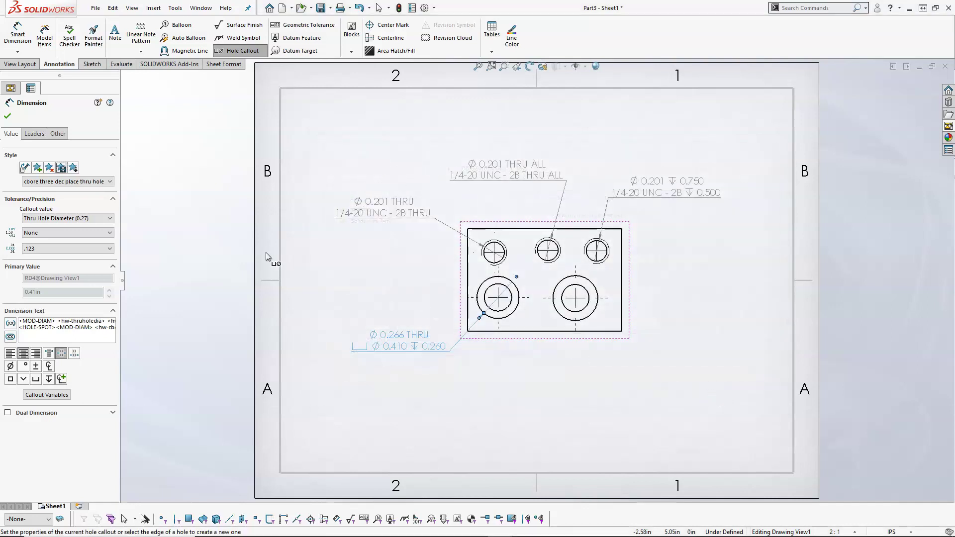
# Attempt saving the left tap callout's style to favs, declining to replace the existing file.
pyautogui.click(388, 212)
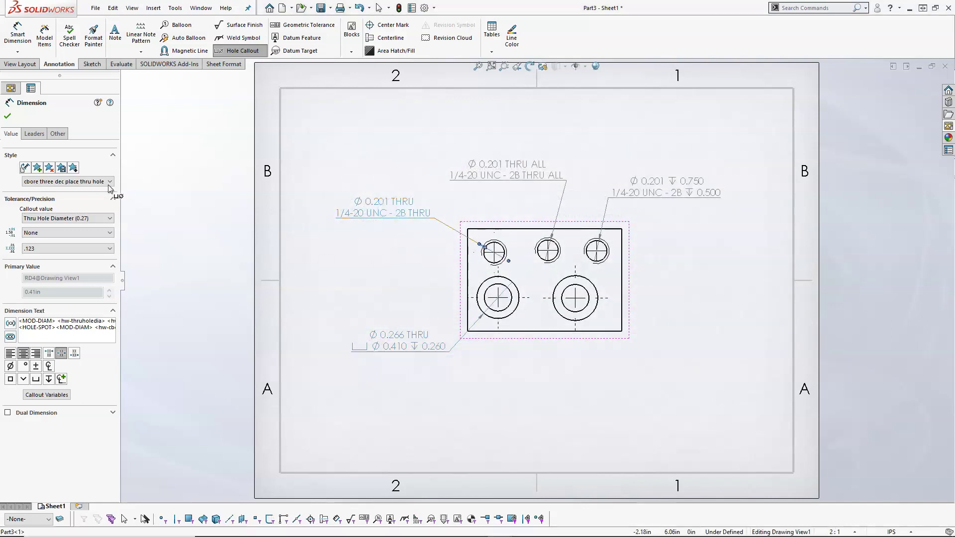
pyautogui.click(60, 168)
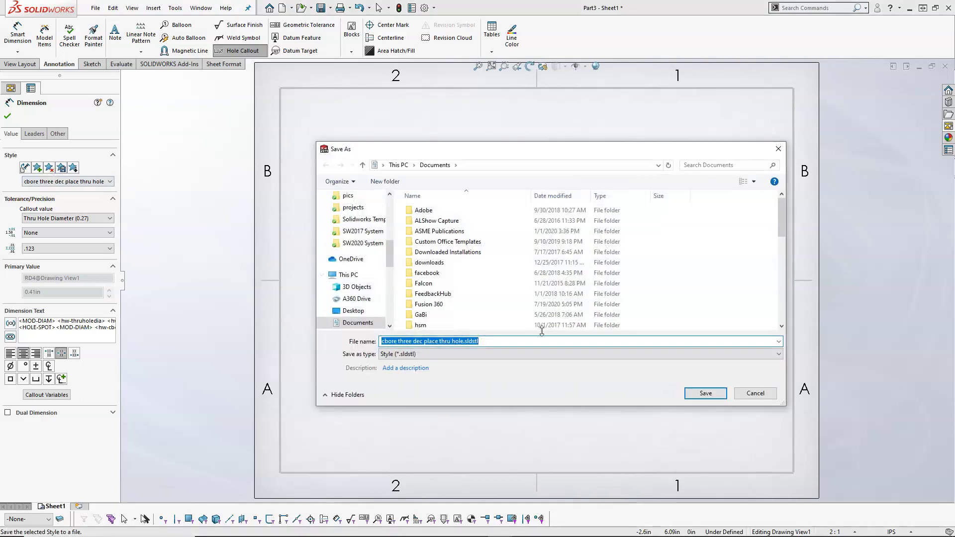
pyautogui.click(354, 243)
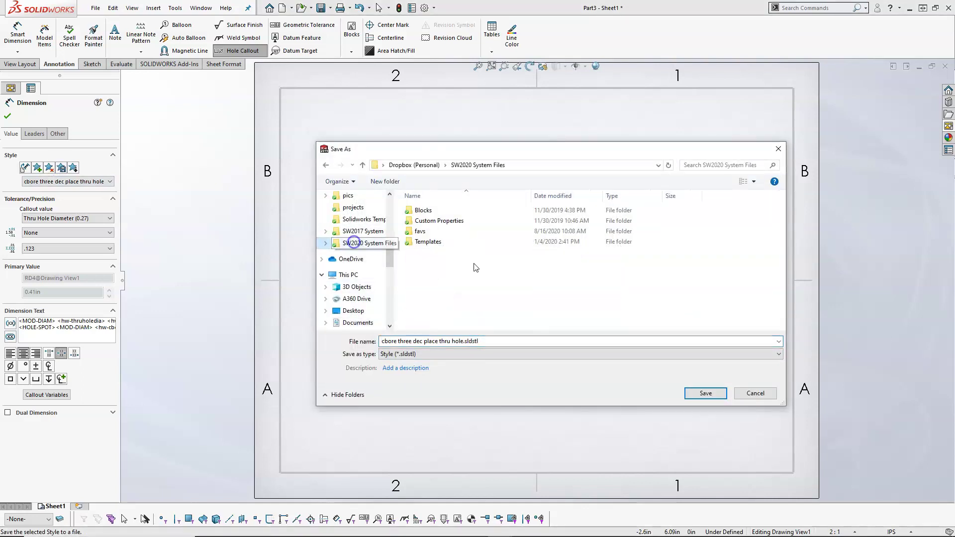
pyautogui.click(426, 231)
pyautogui.click(705, 393)
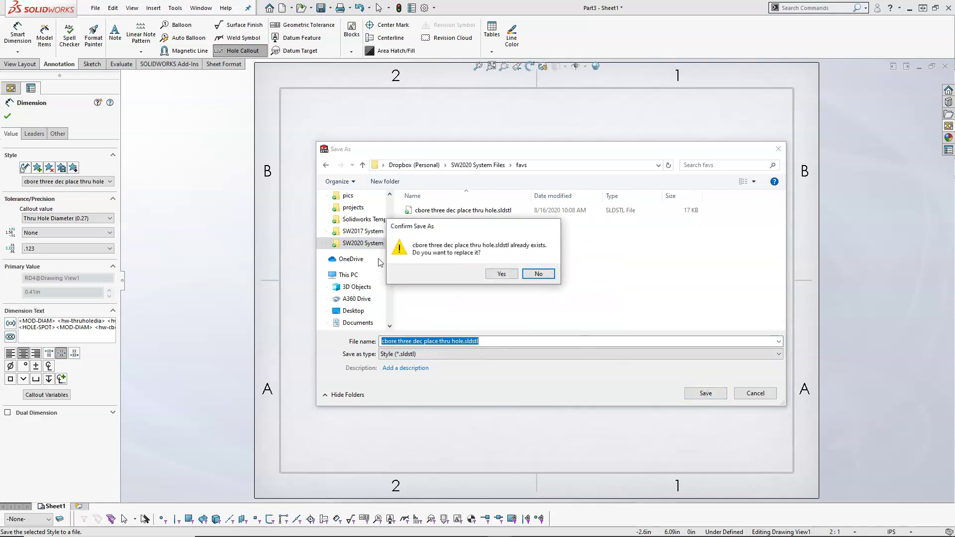
pyautogui.click(540, 274)
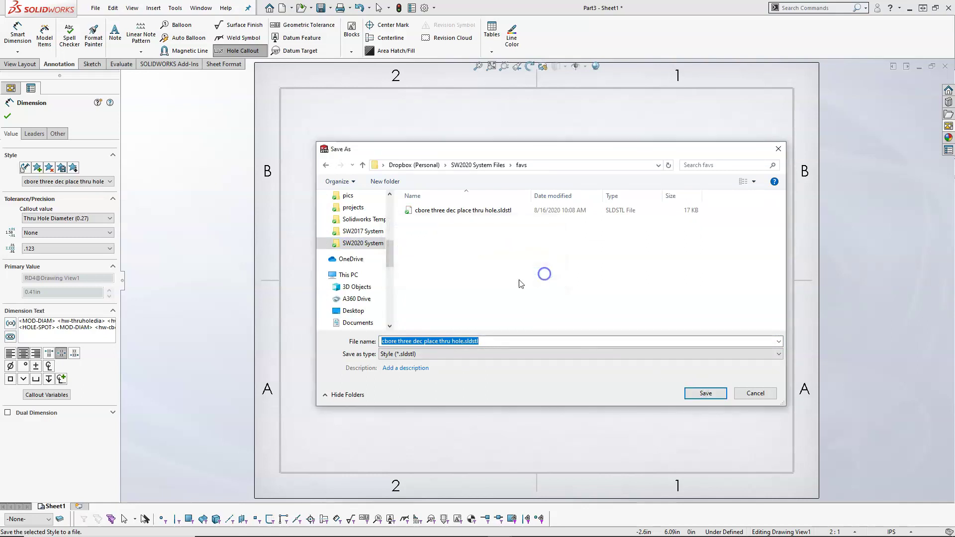
pyautogui.click(753, 393)
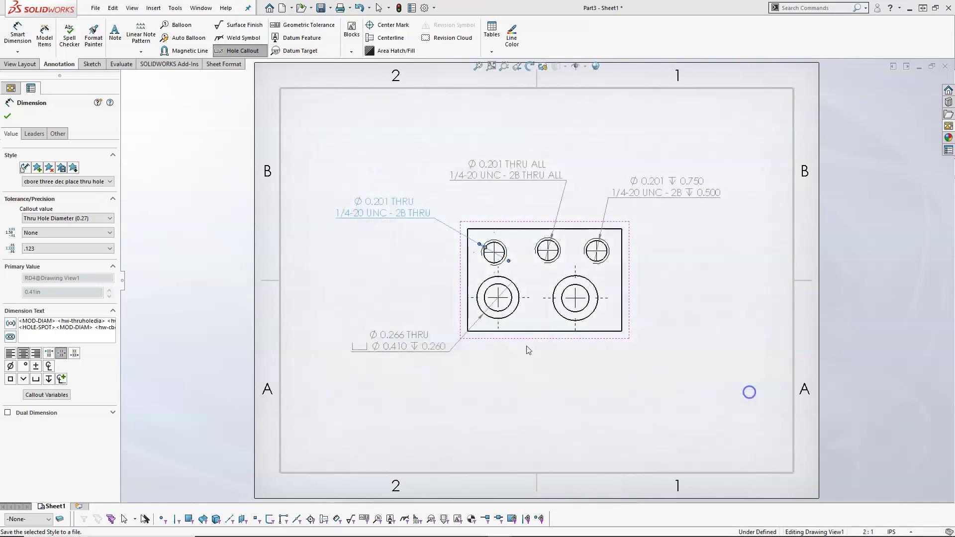
# Apply the three dec place tap hole style and save it as a style file in favs.
pyautogui.click(43, 183)
pyautogui.click(46, 195)
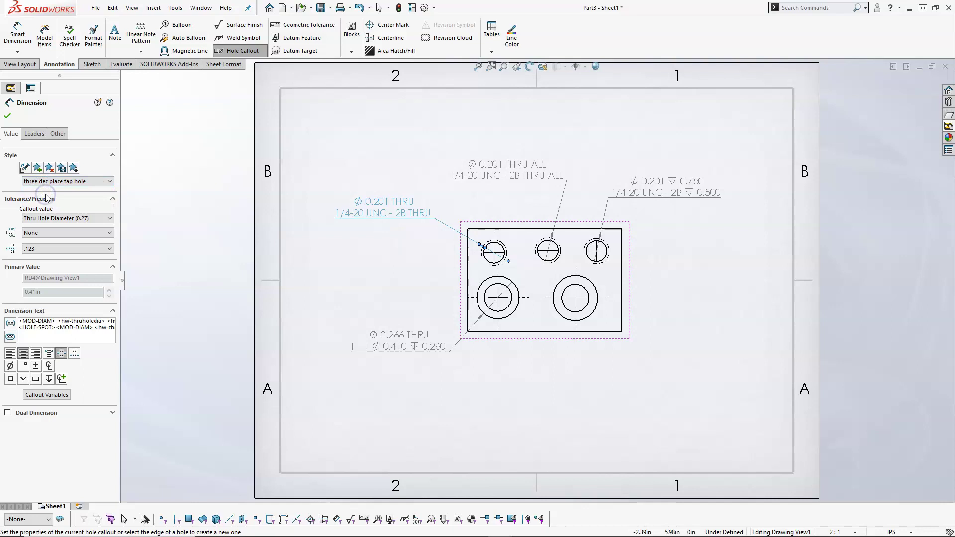
pyautogui.click(61, 168)
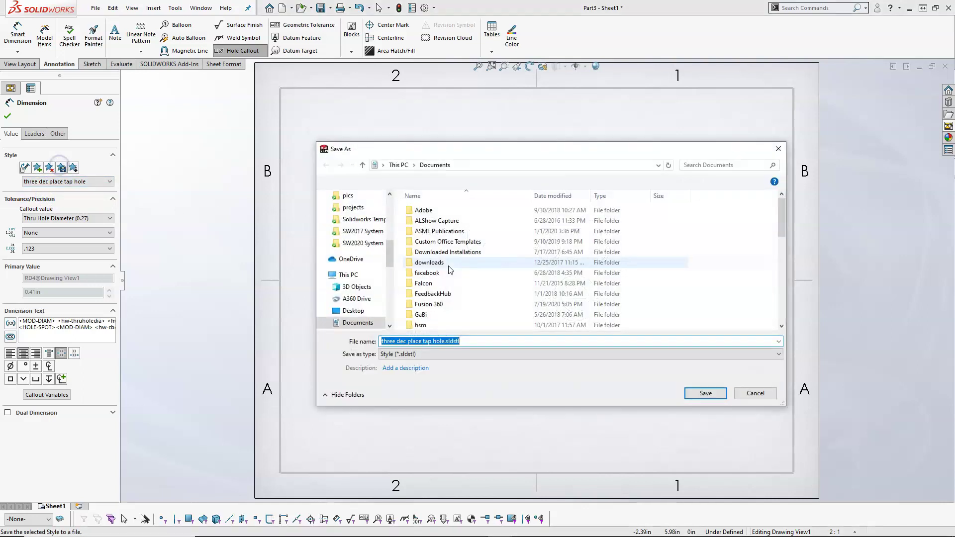
pyautogui.click(362, 244)
pyautogui.click(422, 231)
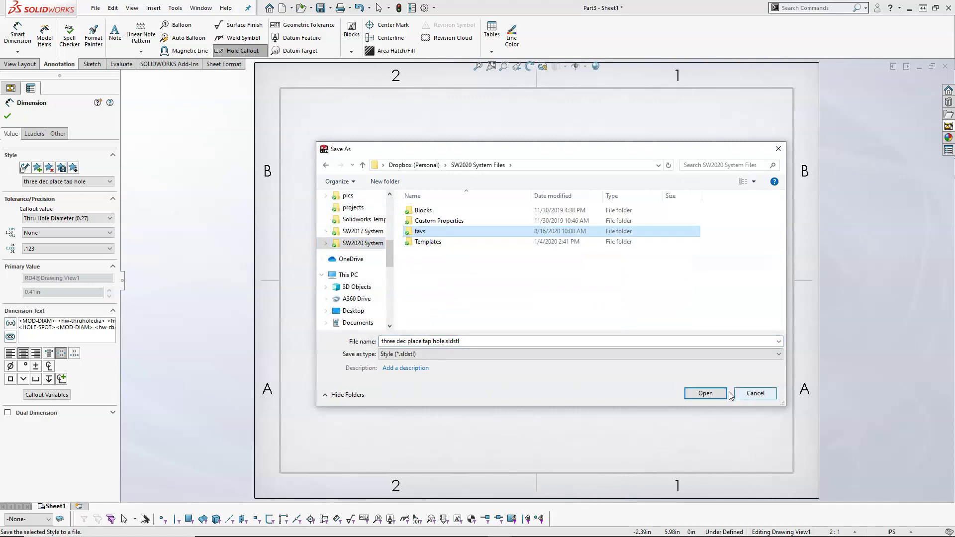
pyautogui.click(705, 393)
pyautogui.click(705, 392)
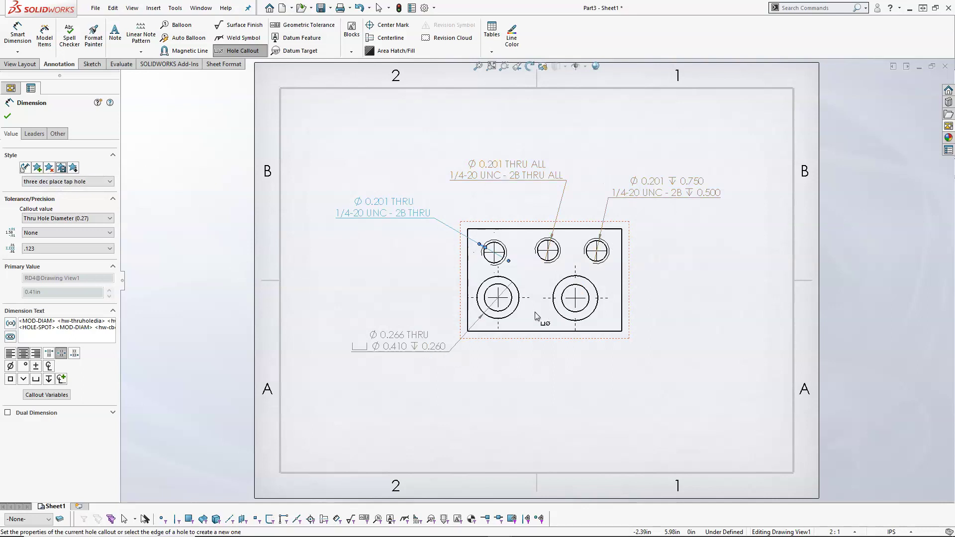
# Set the counterbore diameter in the Ø0.266 callout to two-decimal precision, showing Ø 0.41.
pyautogui.click(399, 350)
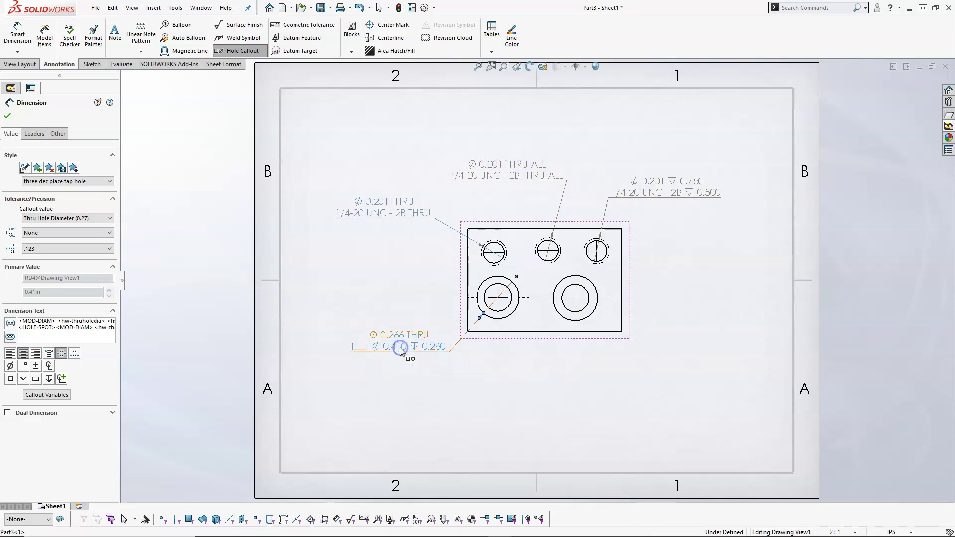
pyautogui.click(92, 219)
pyautogui.click(92, 219)
pyautogui.click(93, 220)
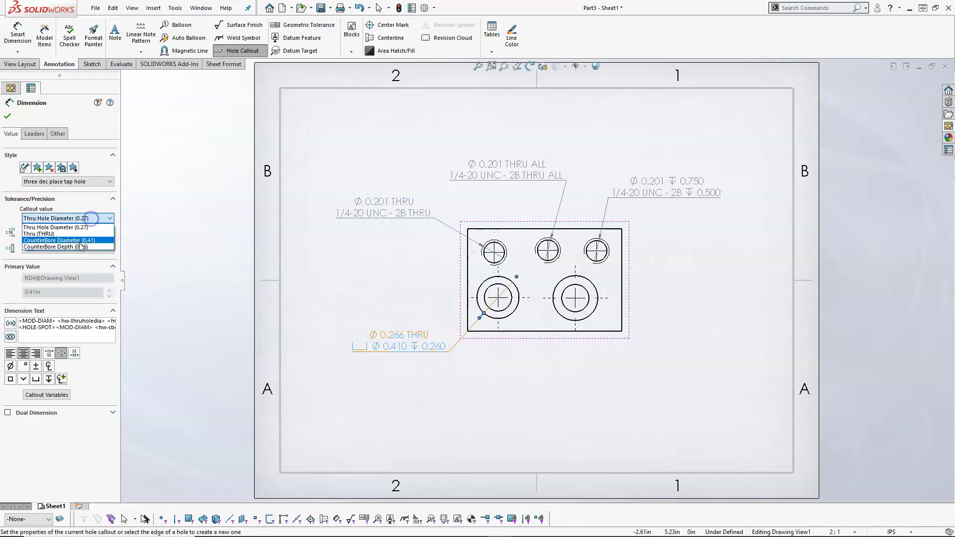
pyautogui.click(77, 237)
pyautogui.click(73, 249)
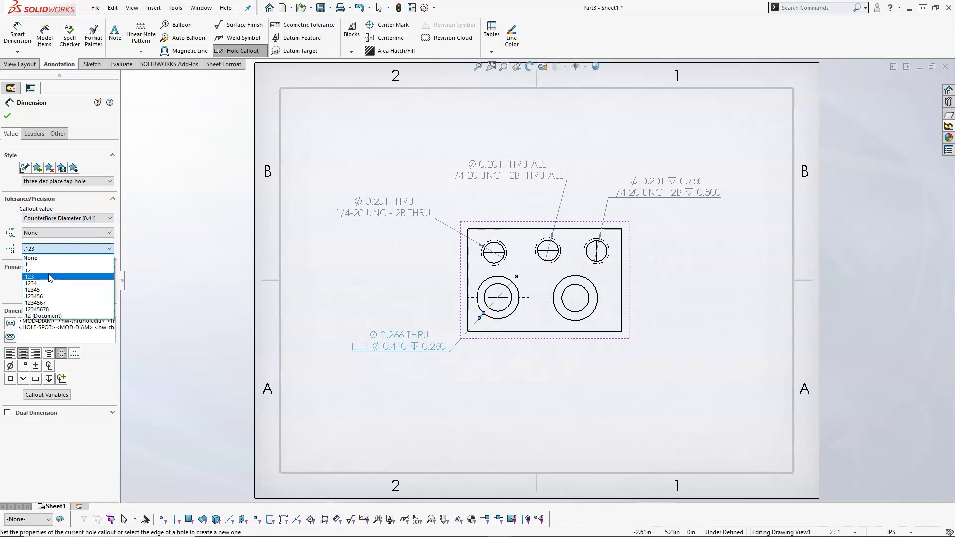
pyautogui.click(48, 271)
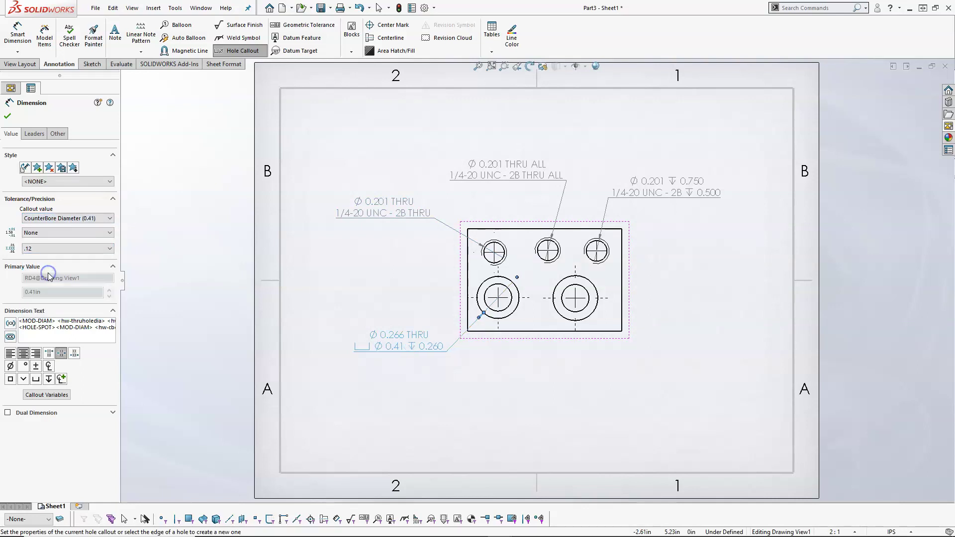
pyautogui.click(58, 249)
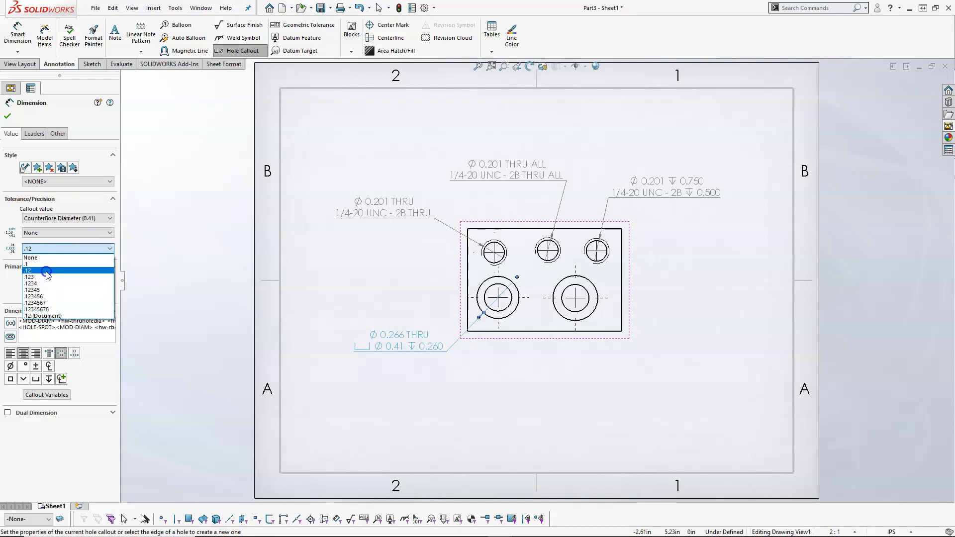
pyautogui.click(47, 272)
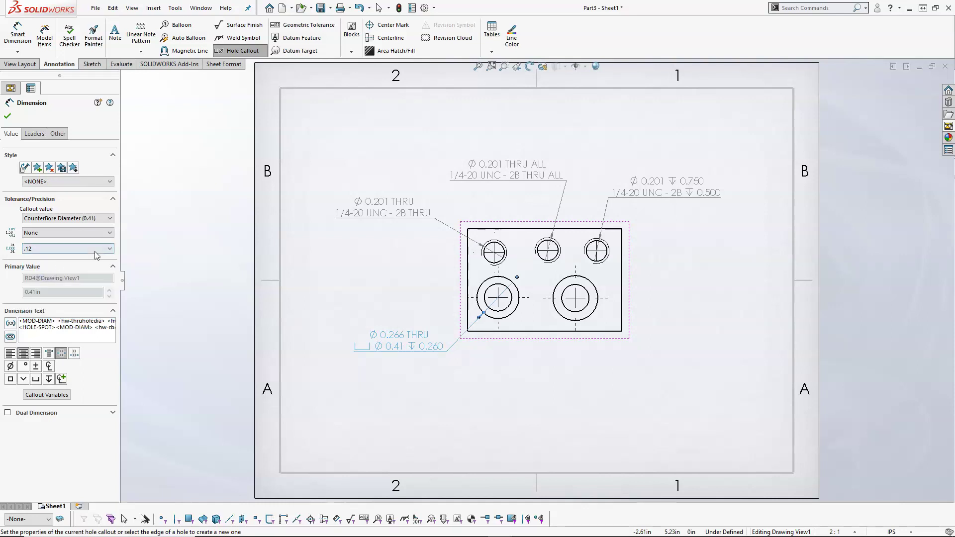
# Set the counterbore depth to two-decimal precision so it reads ↧ 0.26.
pyautogui.click(68, 218)
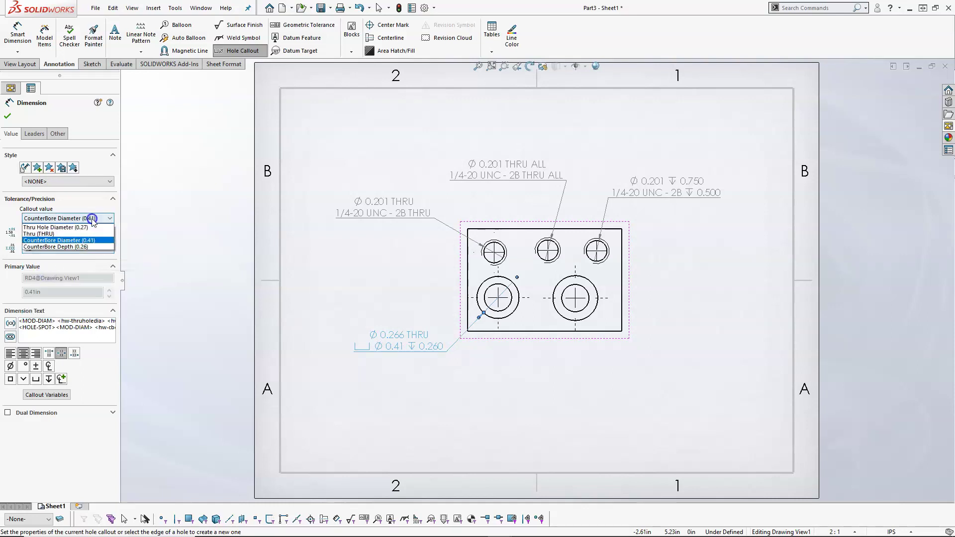
pyautogui.click(79, 246)
pyautogui.click(81, 249)
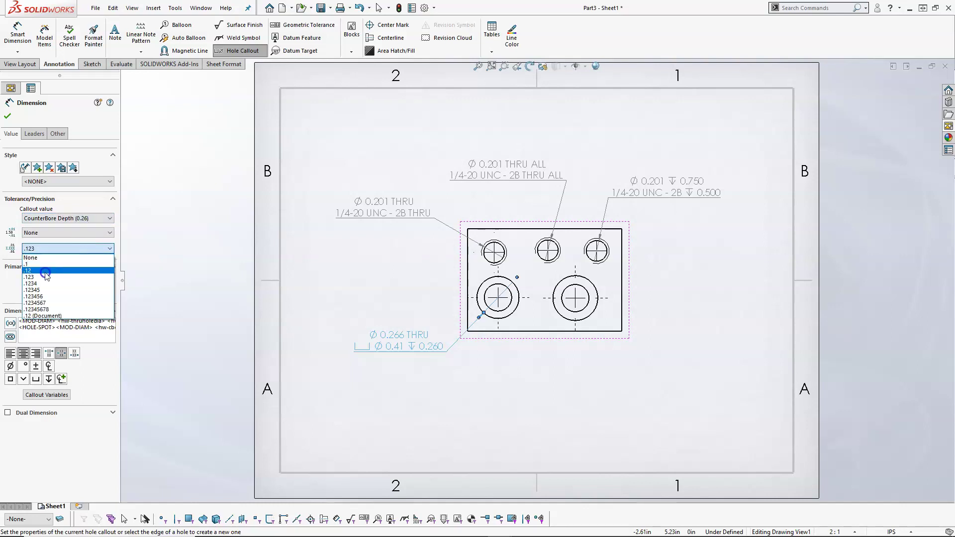
pyautogui.click(51, 272)
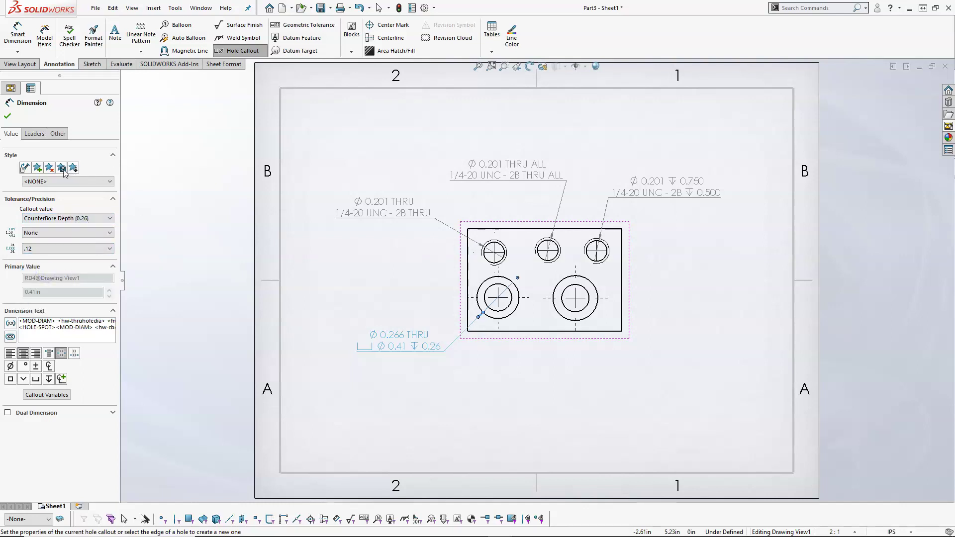
# Update the 'cbore three dec place thru hole' style with the current two-decimal counterbore settings.
pyautogui.click(38, 168)
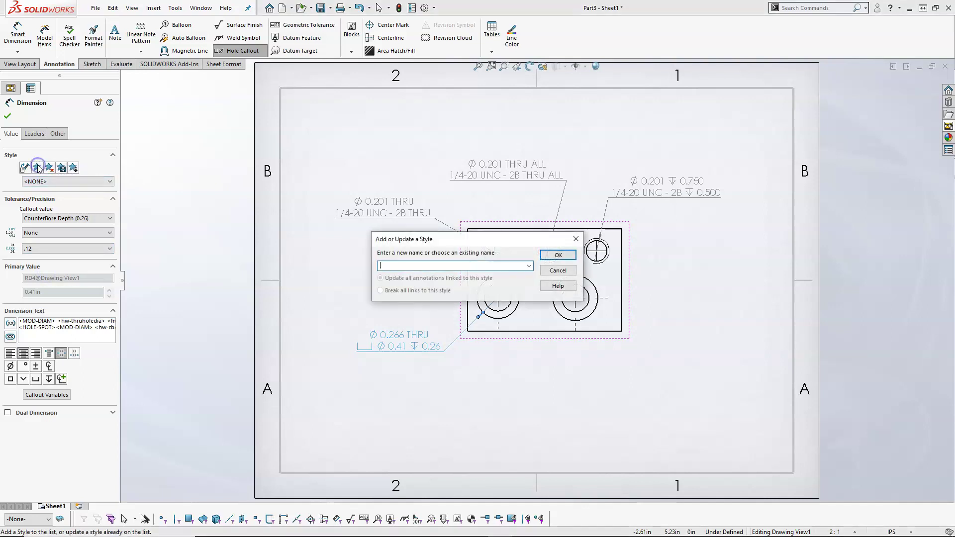
pyautogui.click(529, 267)
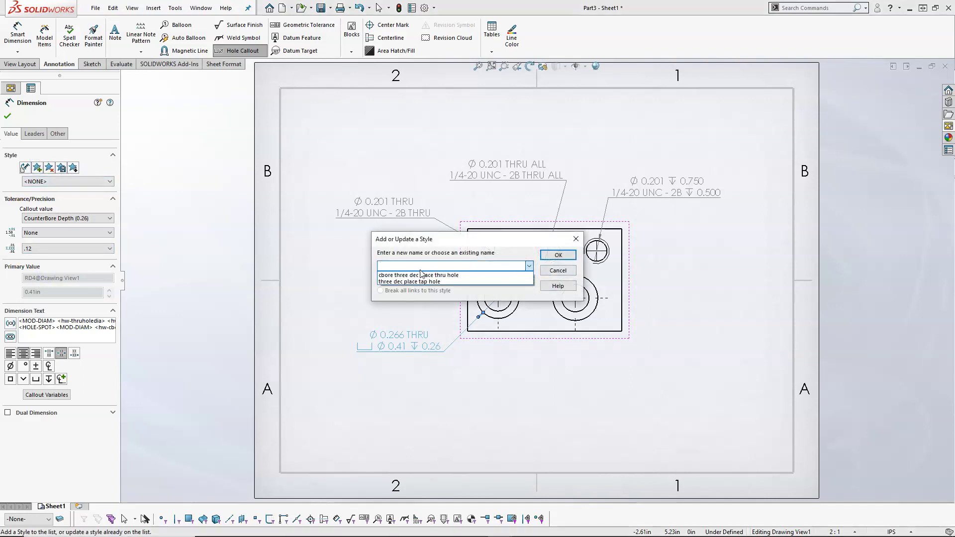
pyautogui.click(421, 275)
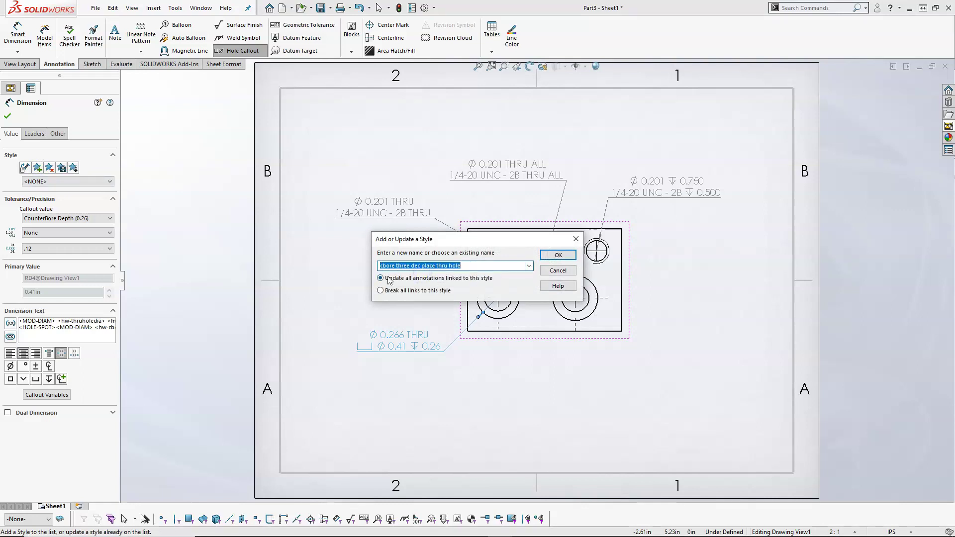
pyautogui.click(558, 255)
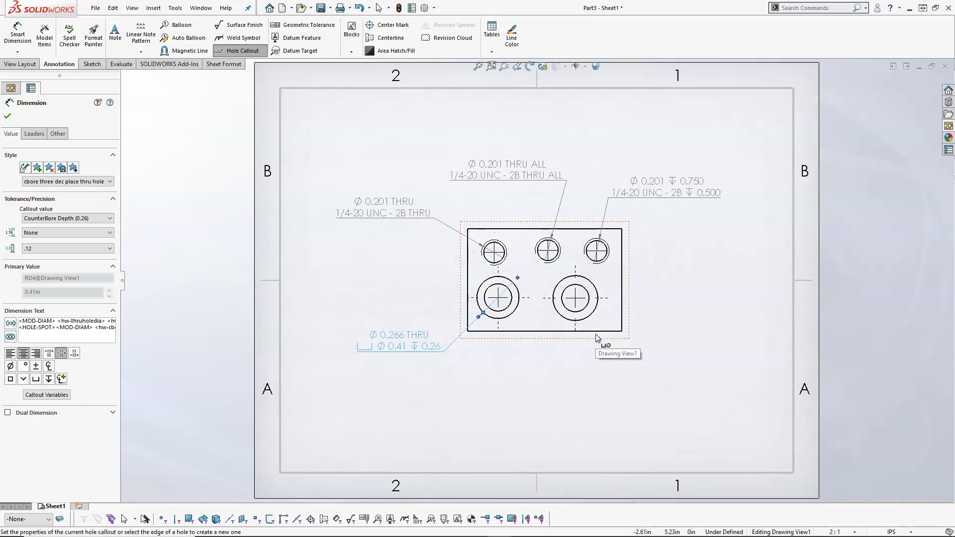
# Save the style to the favs folder, replacing the existing cbore three dec place thru hole.sldstl.
pyautogui.click(62, 168)
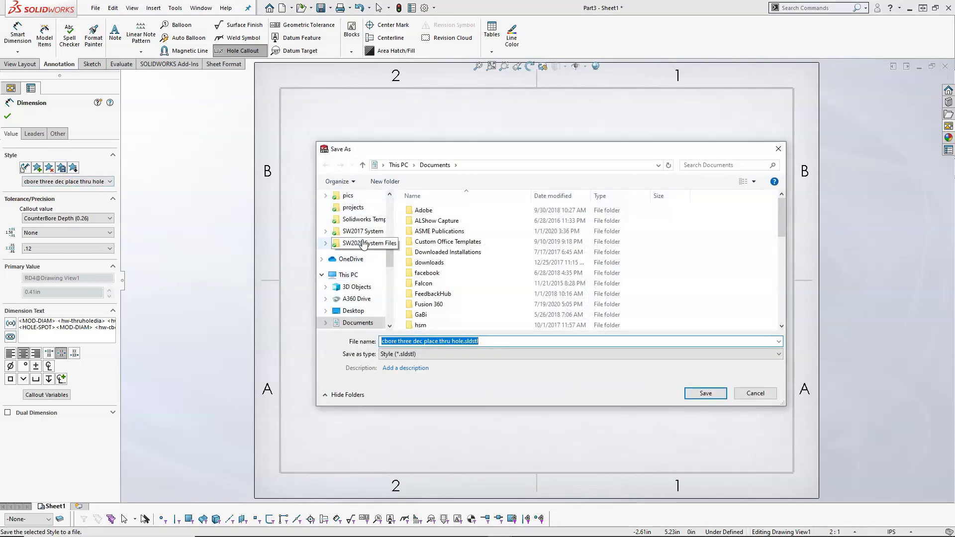
pyautogui.click(363, 243)
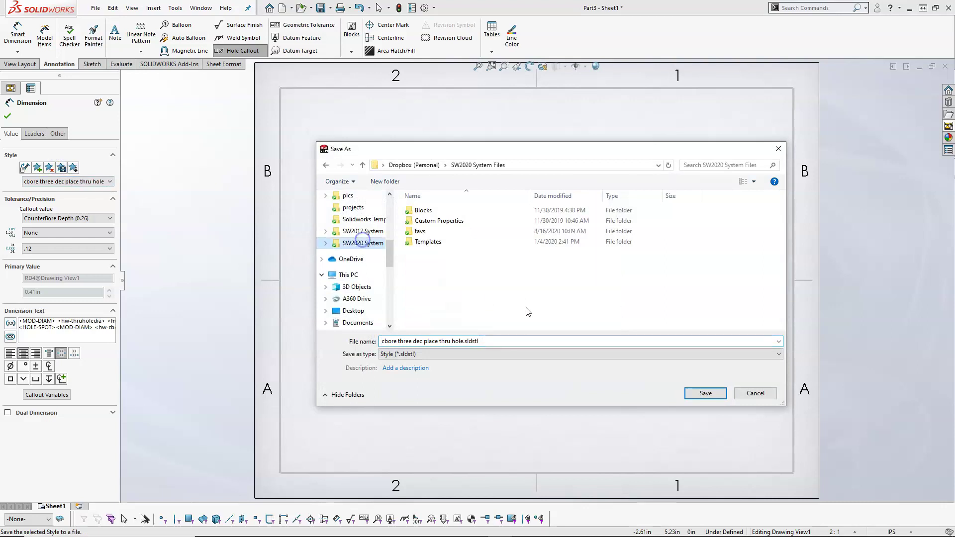
pyautogui.doubleClick(424, 231)
pyautogui.click(706, 393)
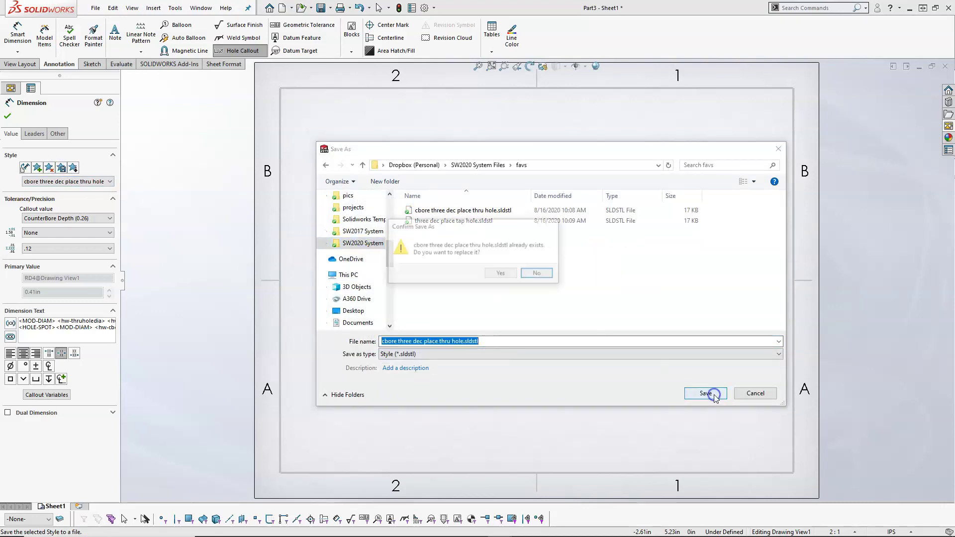
pyautogui.click(500, 273)
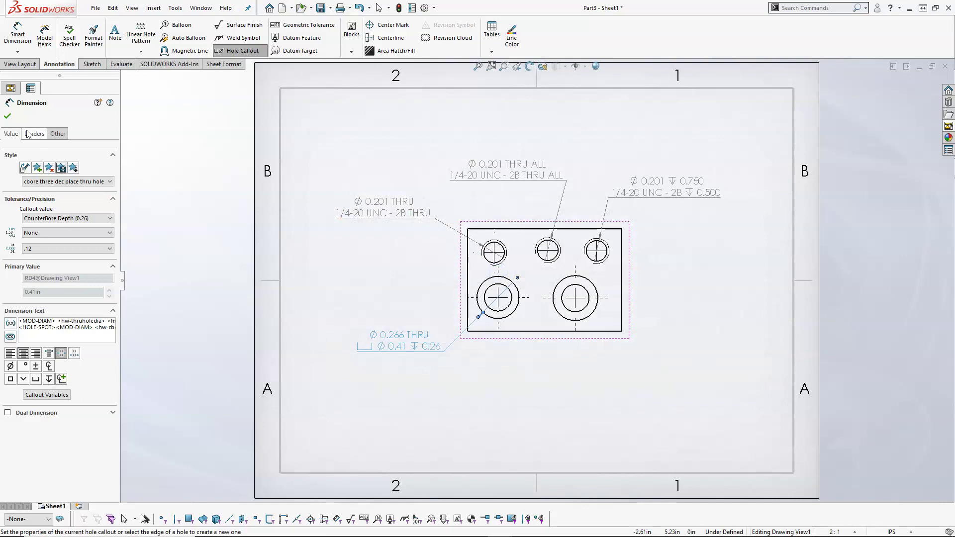
pyautogui.click(8, 116)
# Place a hole callout for the right counterbored hole below-right of the block.
pyautogui.click(18, 34)
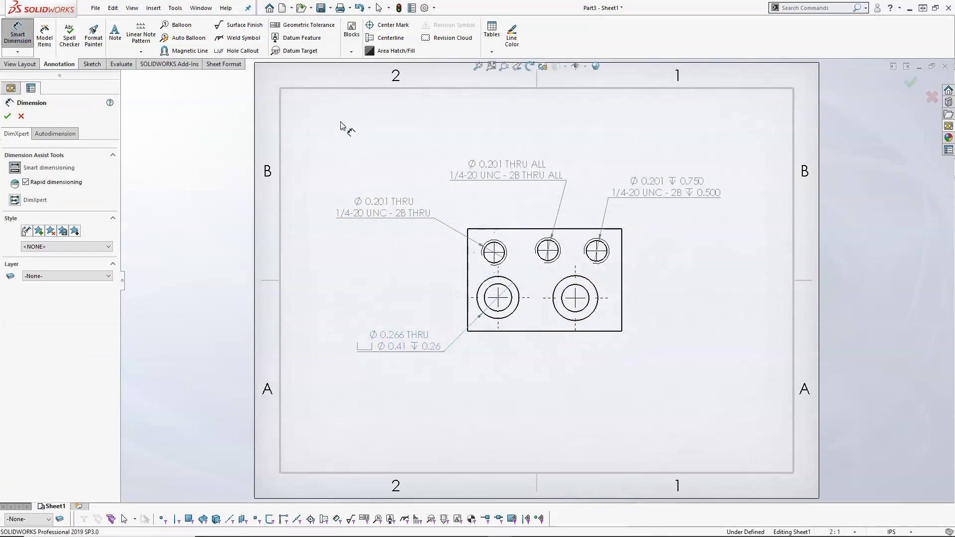
pyautogui.click(240, 50)
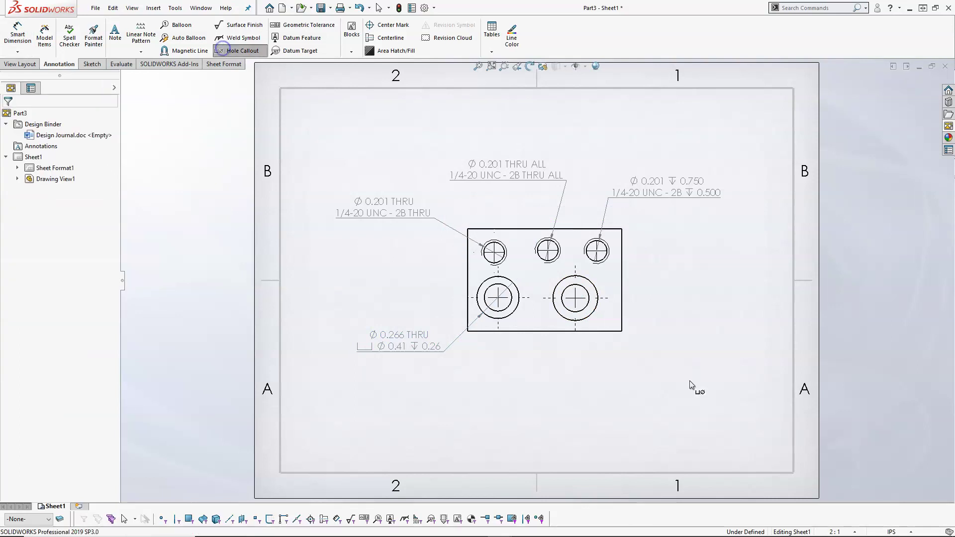
pyautogui.click(581, 321)
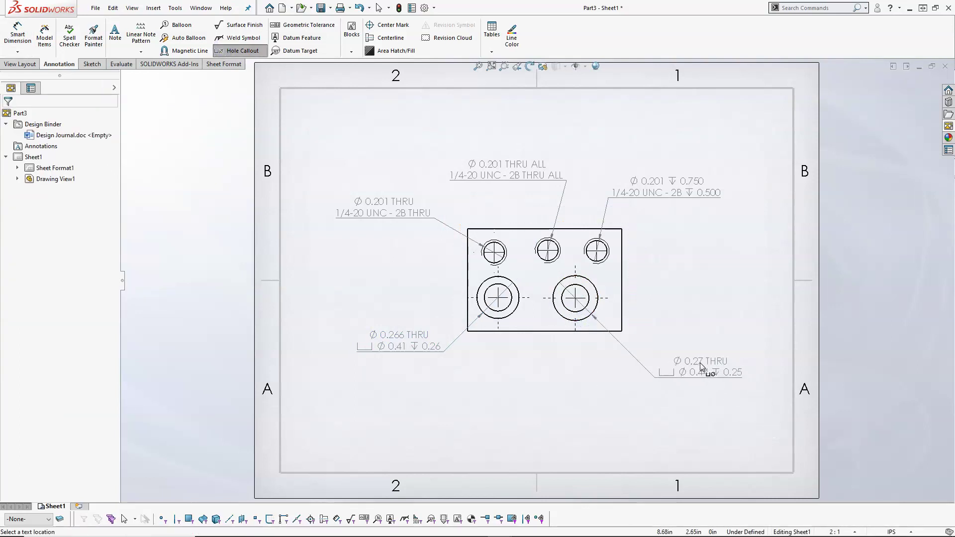
pyautogui.click(686, 354)
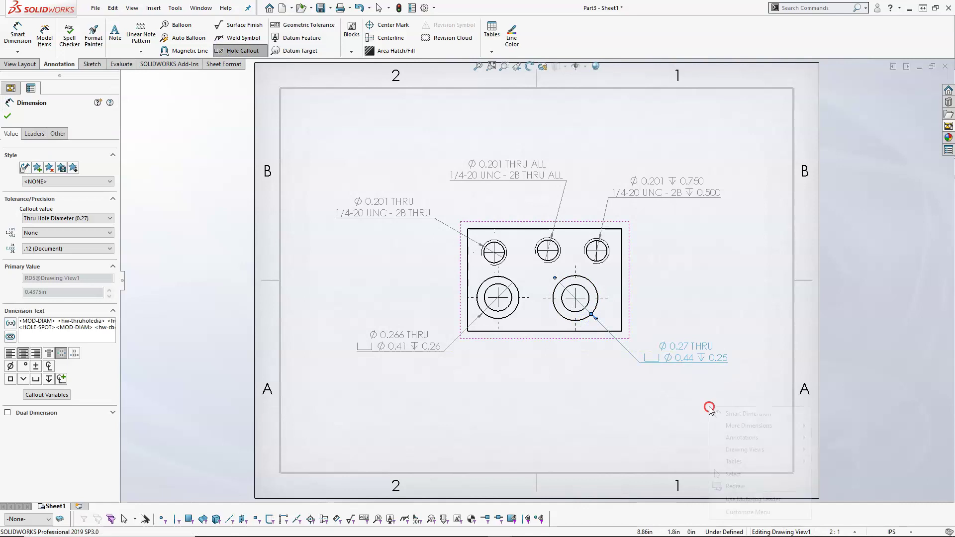
pyautogui.rightClick(708, 407)
pyautogui.click(720, 473)
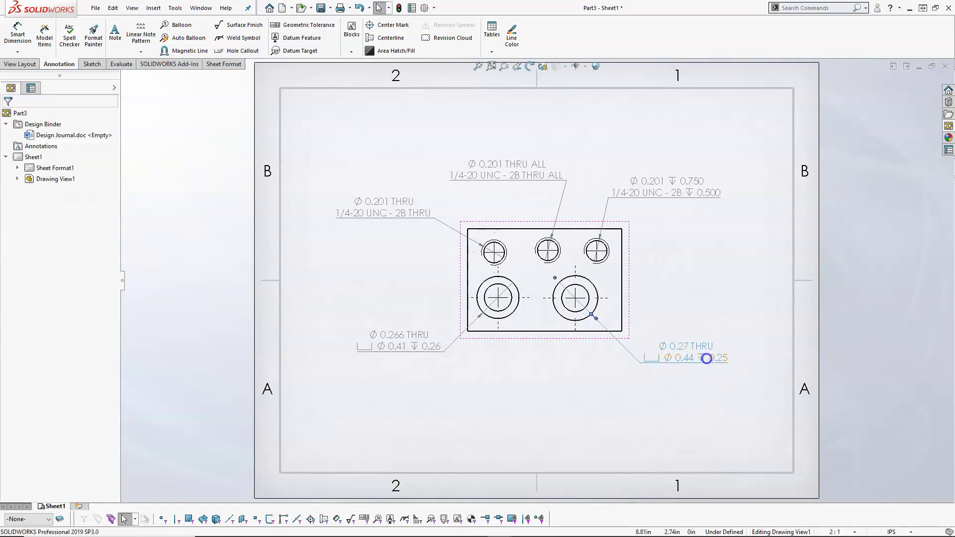
# Apply the 'cbore three dec place thru hole' style to the new callout.
pyautogui.click(706, 358)
pyautogui.click(69, 181)
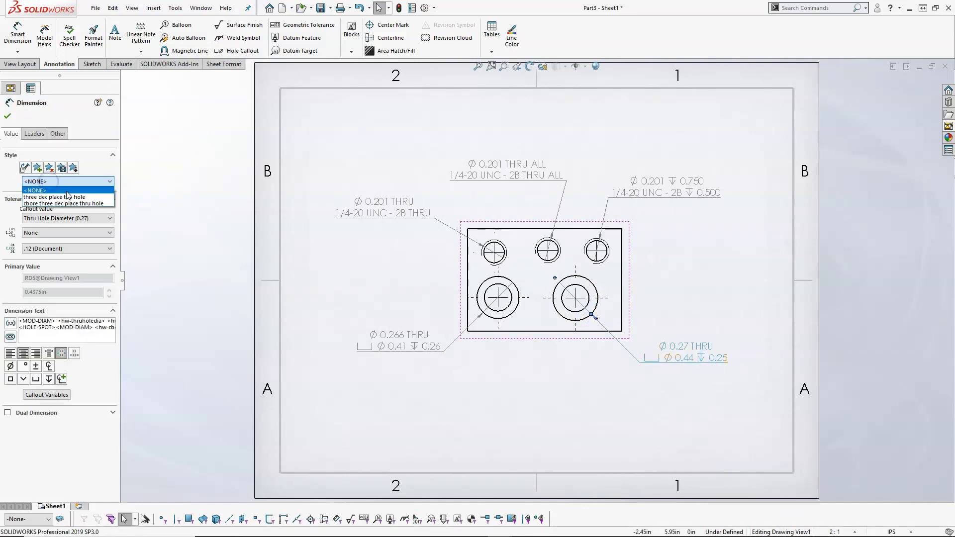
pyautogui.click(86, 203)
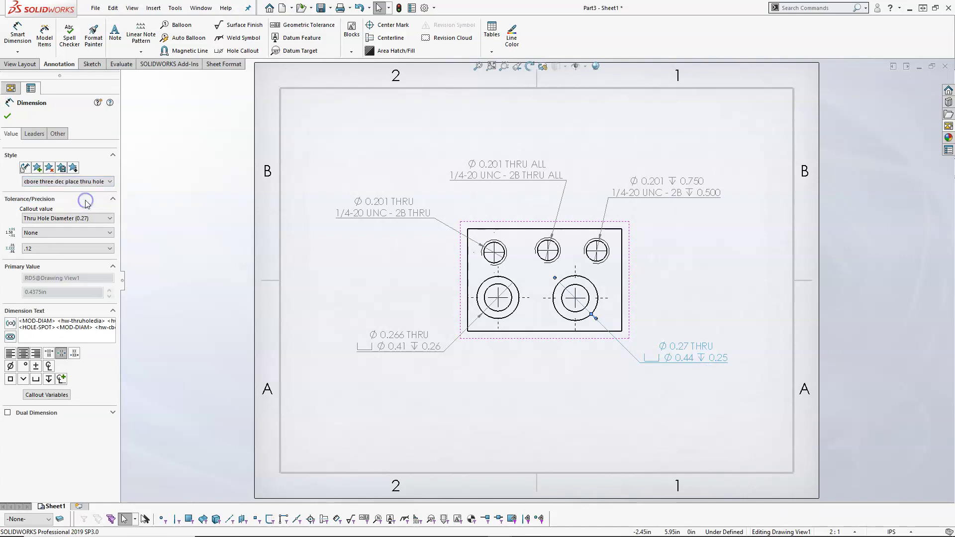
pyautogui.click(333, 149)
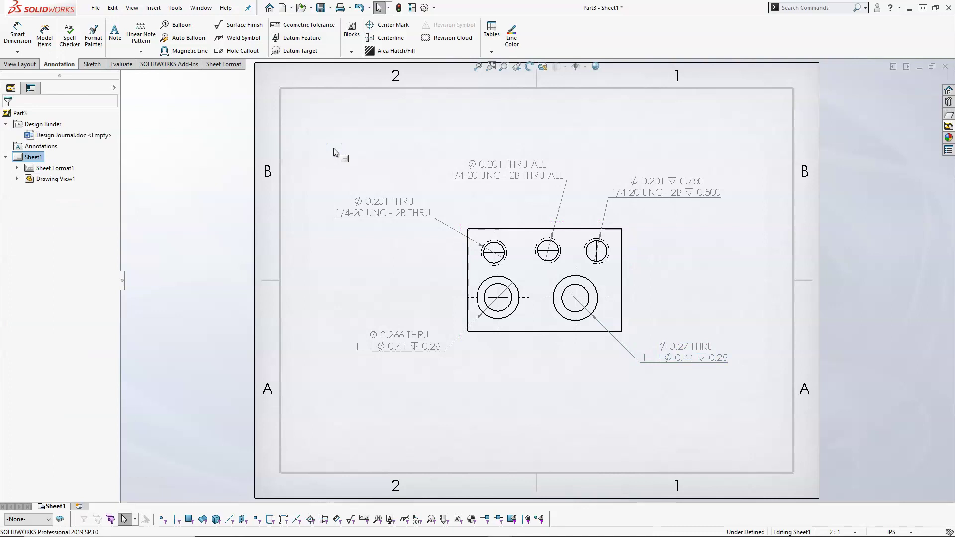